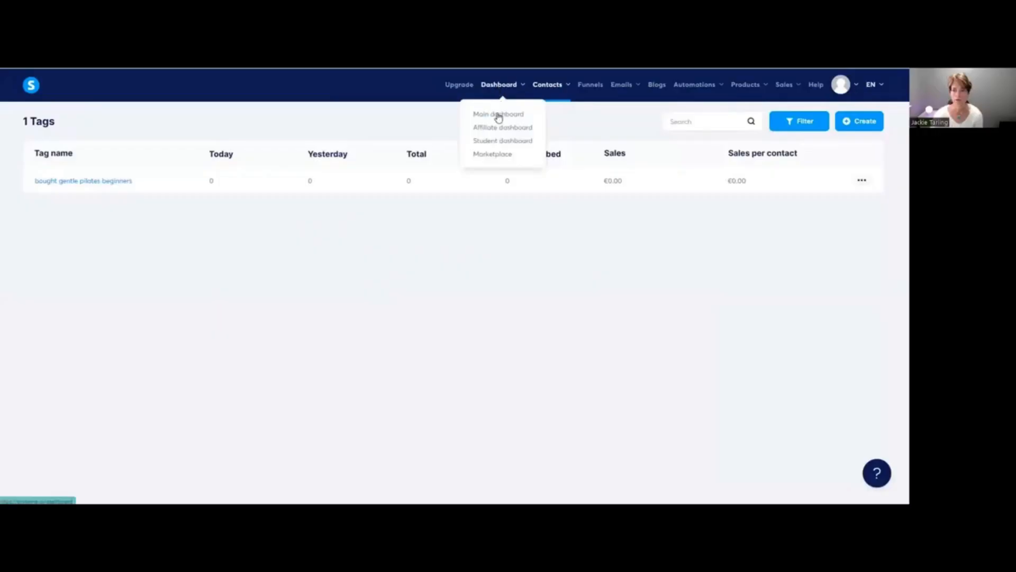
# Open the funnels list and preview the course package order form template page.
pyautogui.click(497, 113)
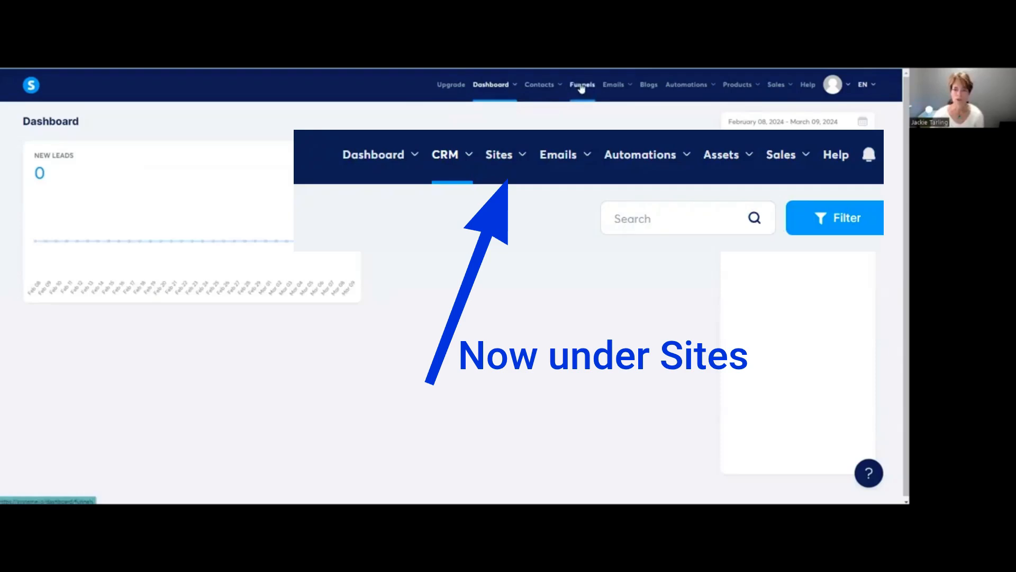
pyautogui.click(581, 88)
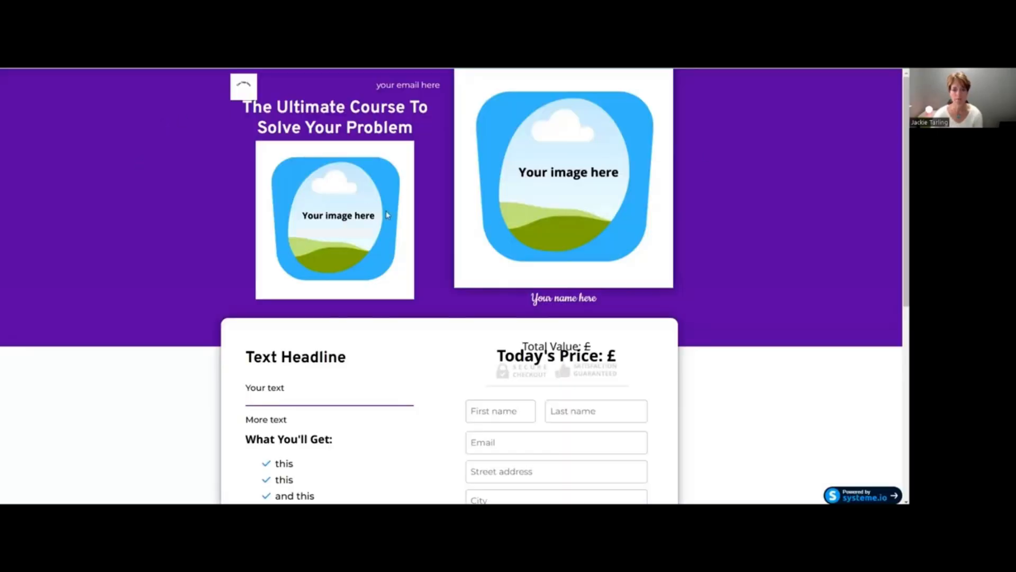
pyautogui.scroll(-7, 387, 215)
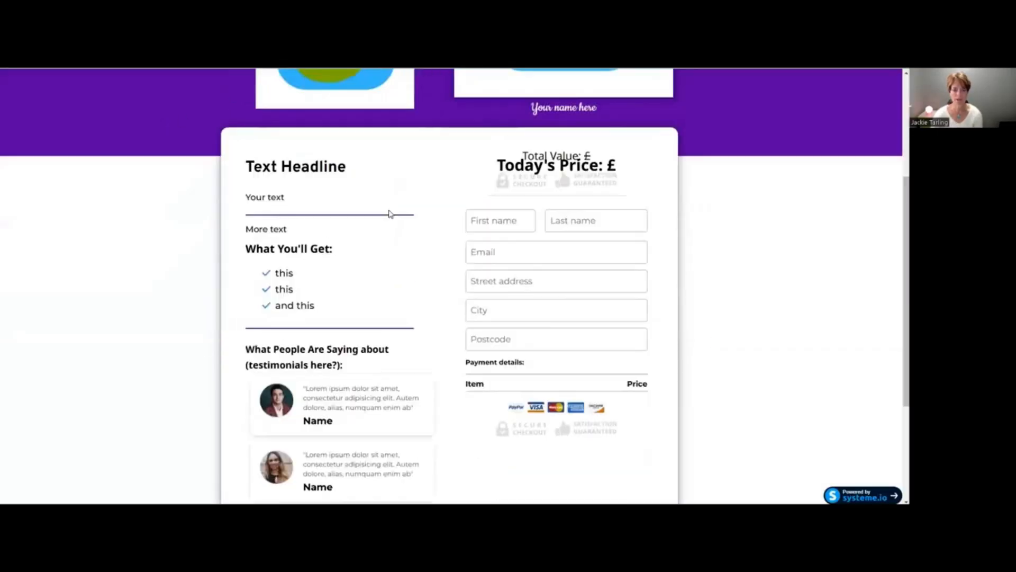
pyautogui.scroll(7, 391, 210)
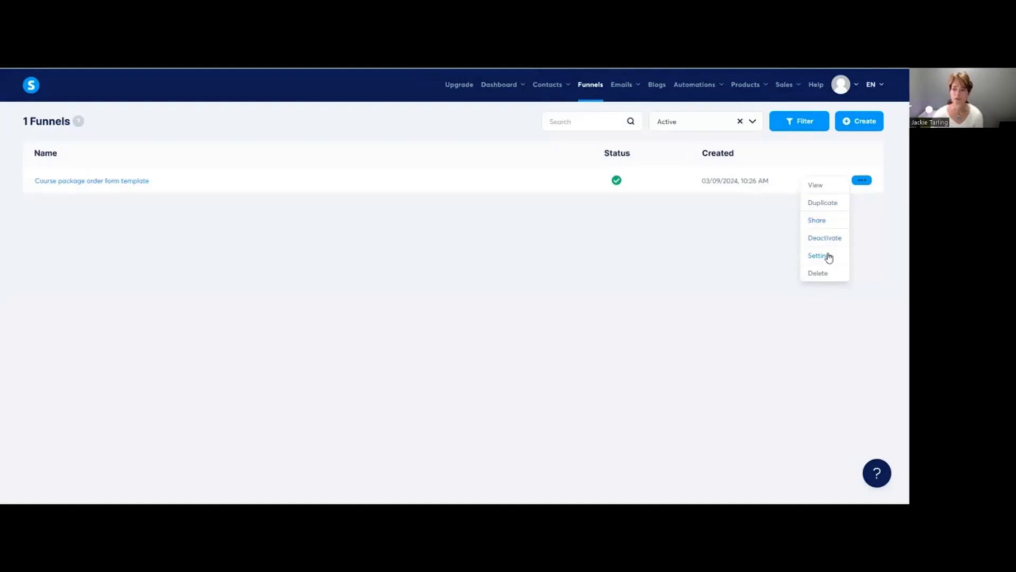
# Review the currency options in the funnel's settings and save the funnel with Pound Sterling.
pyautogui.click(825, 256)
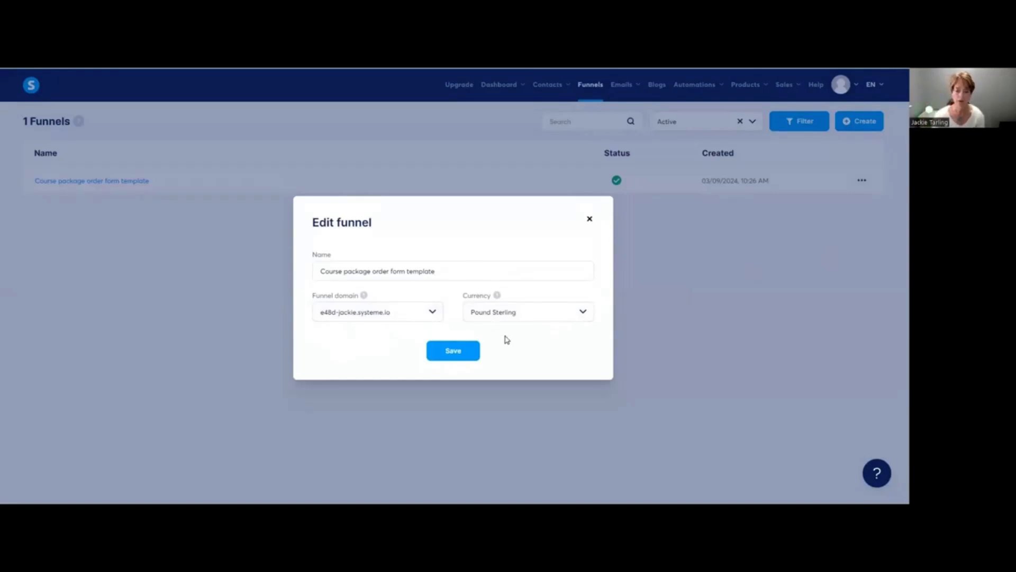
pyautogui.click(582, 313)
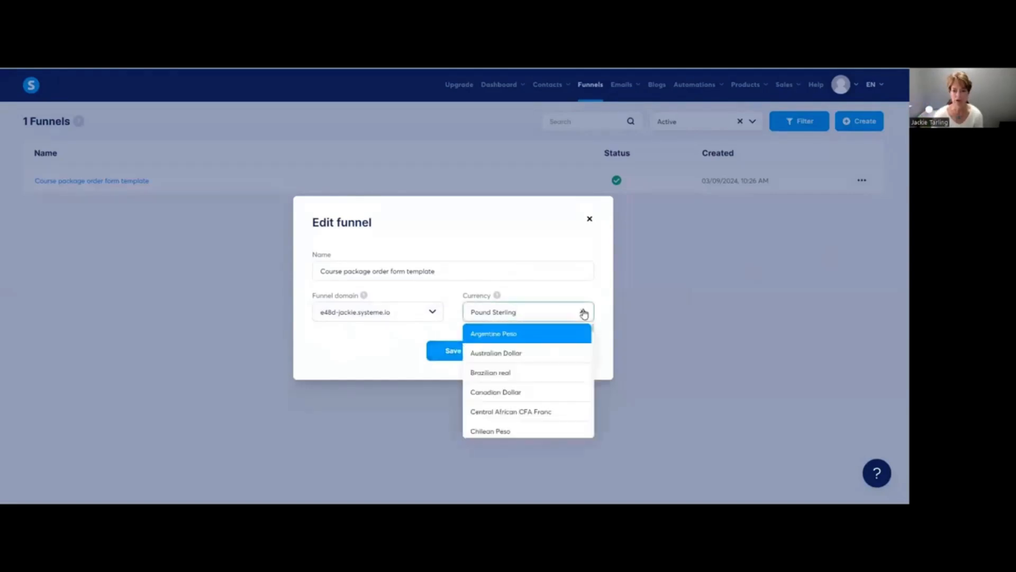
pyautogui.scroll(-10, 554, 366)
pyautogui.scroll(-10, 554, 365)
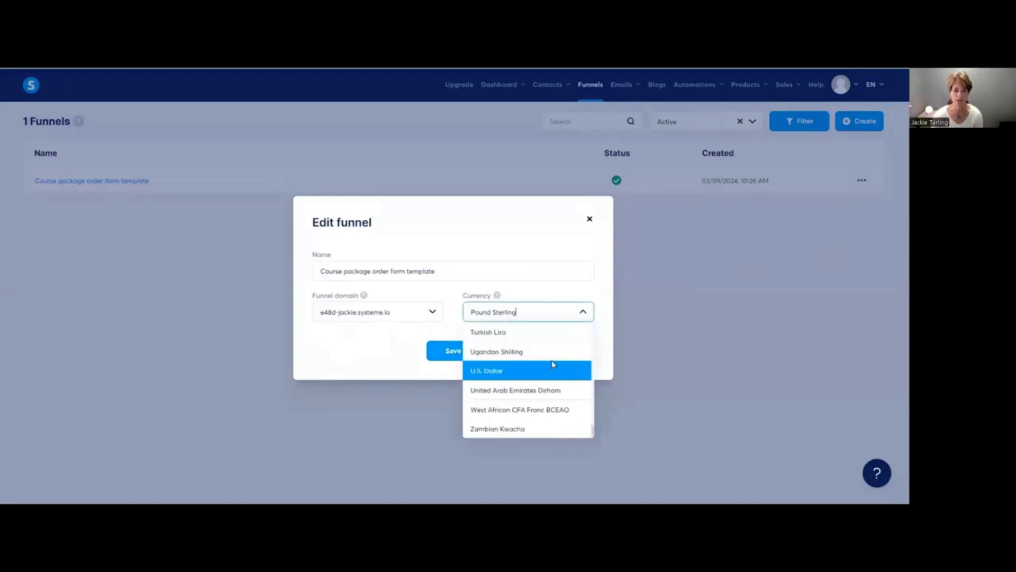
pyautogui.scroll(20, 540, 386)
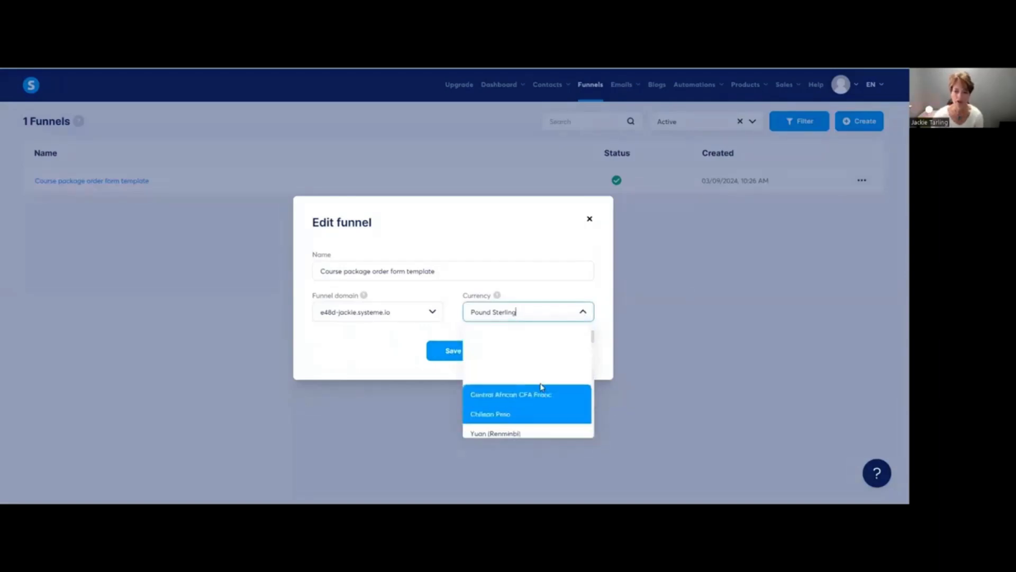
pyautogui.click(362, 348)
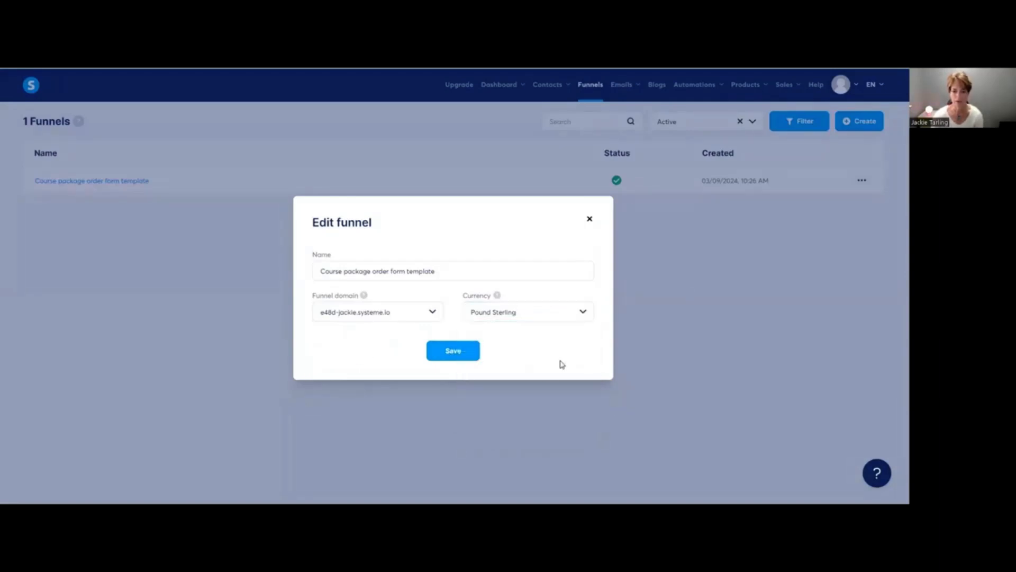
pyautogui.click(450, 352)
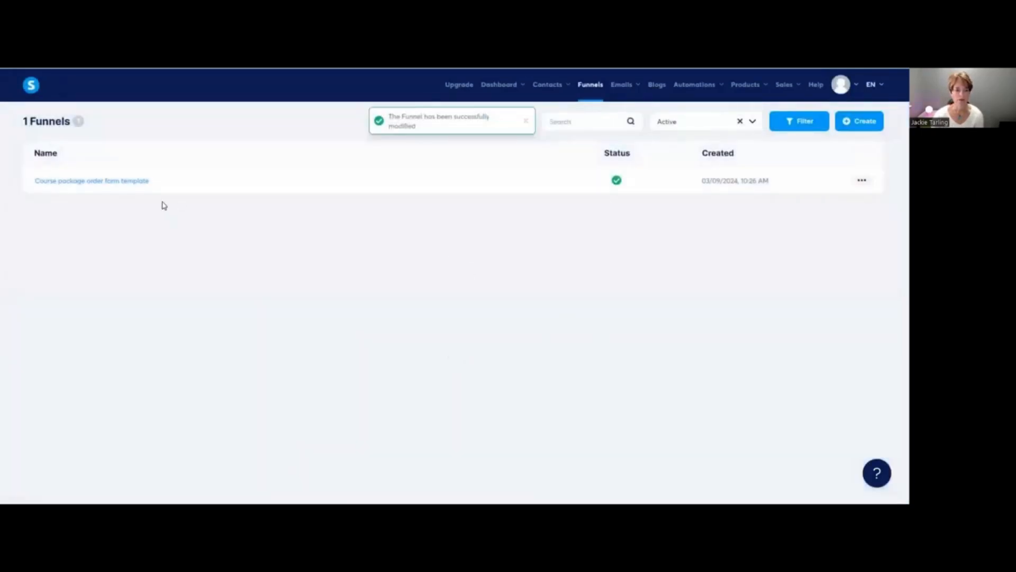
# Open the Course package order form template funnel and start editing its order page.
pyautogui.click(118, 182)
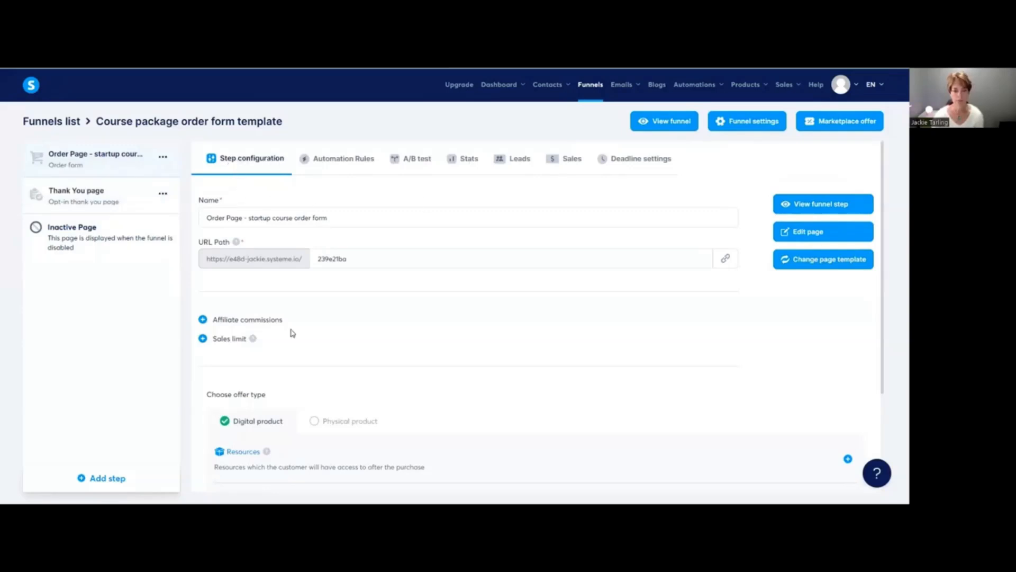
pyautogui.scroll(-3, 293, 344)
pyautogui.scroll(3, 293, 342)
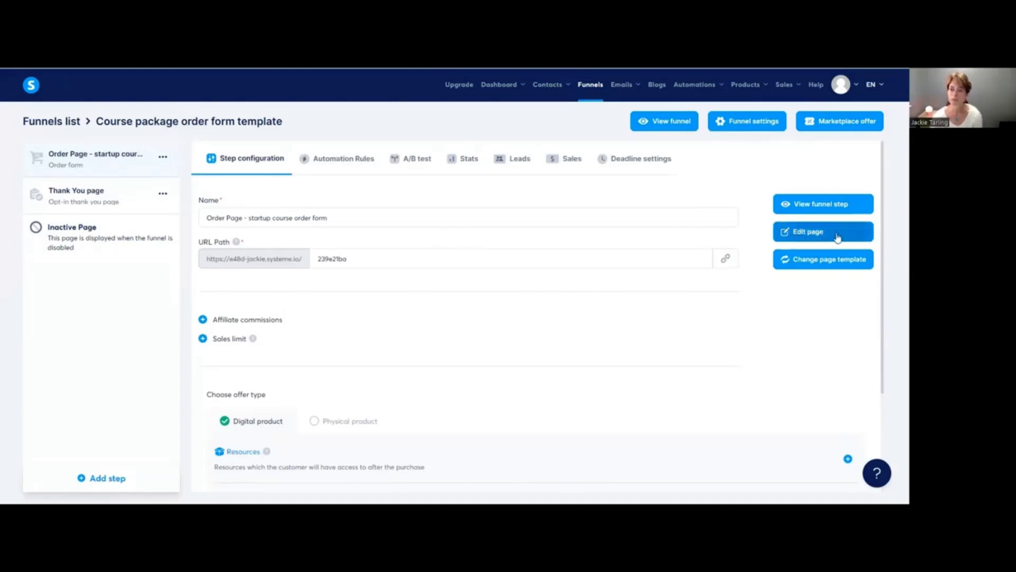
pyautogui.click(821, 233)
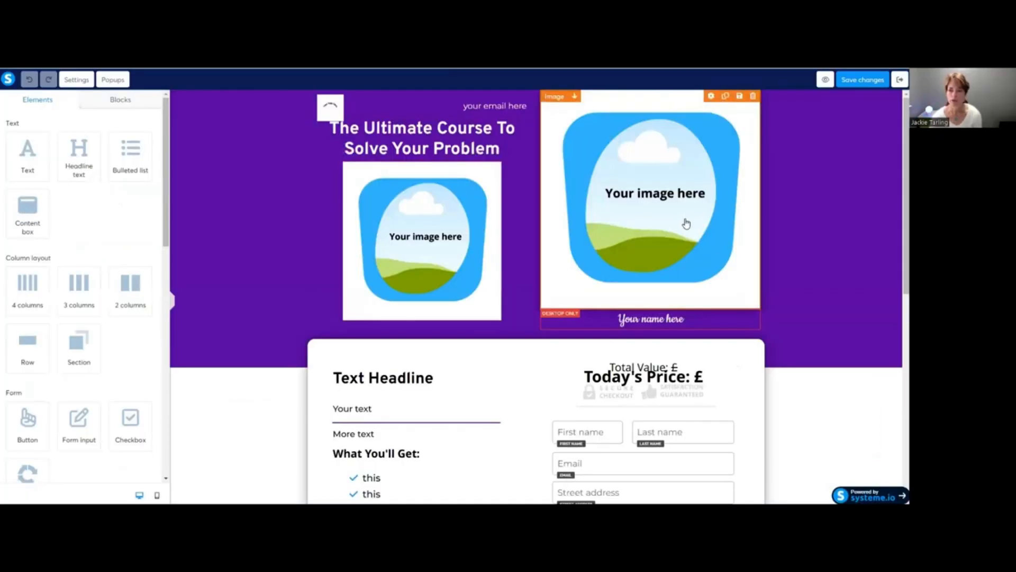
# Examine the order page's layout from header to footer, including the bullet list, testimonials and payment form, and the available page elements.
pyautogui.scroll(-8, 363, 249)
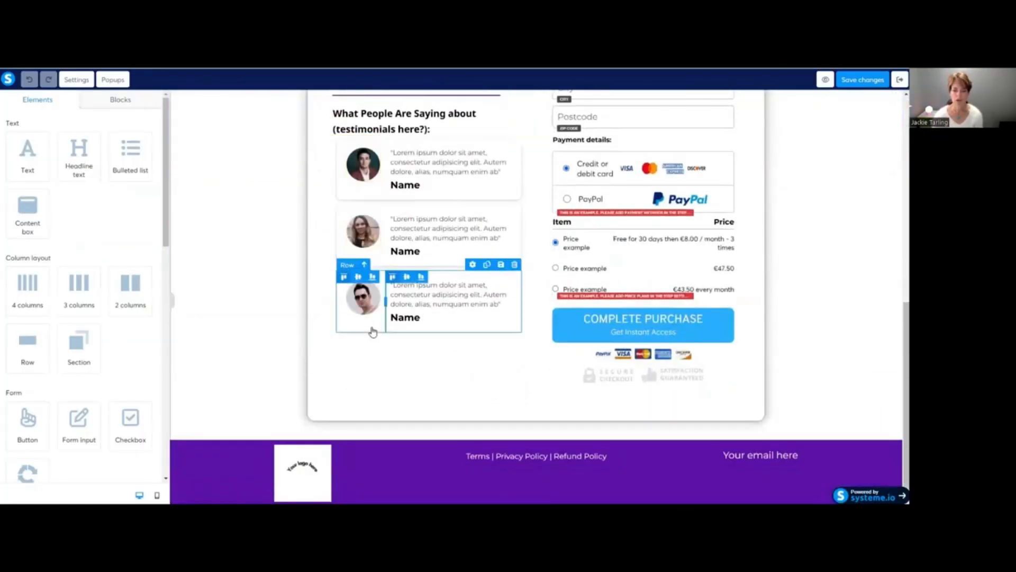
pyautogui.scroll(8, 455, 357)
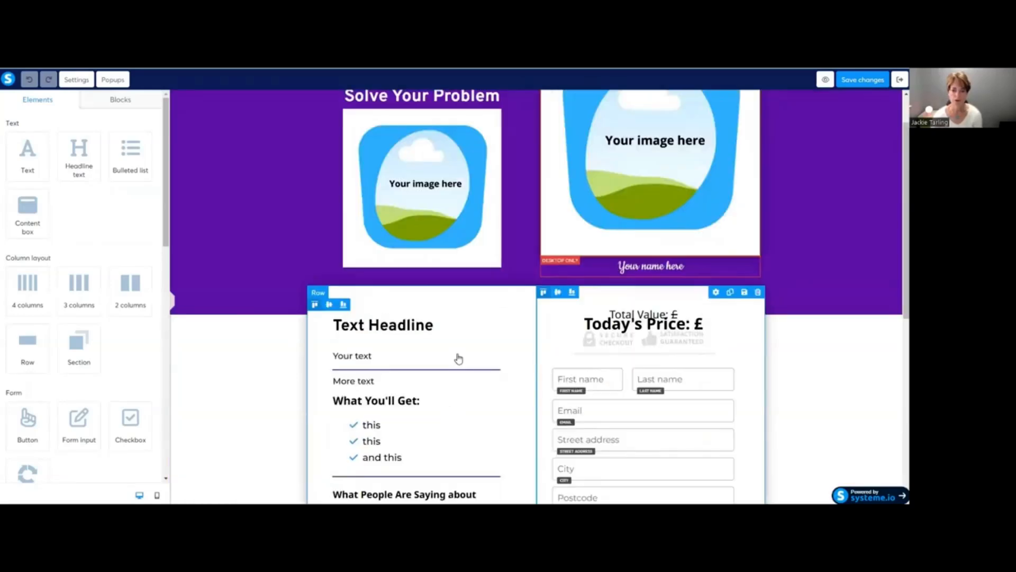
pyautogui.scroll(-3, 423, 325)
pyautogui.scroll(-1, 423, 326)
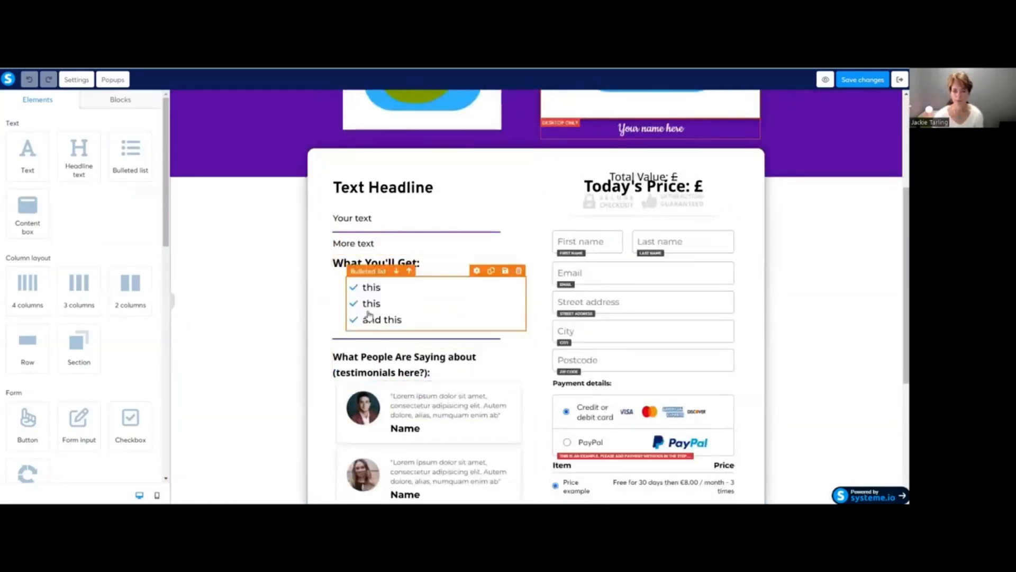
pyautogui.scroll(-4, 377, 347)
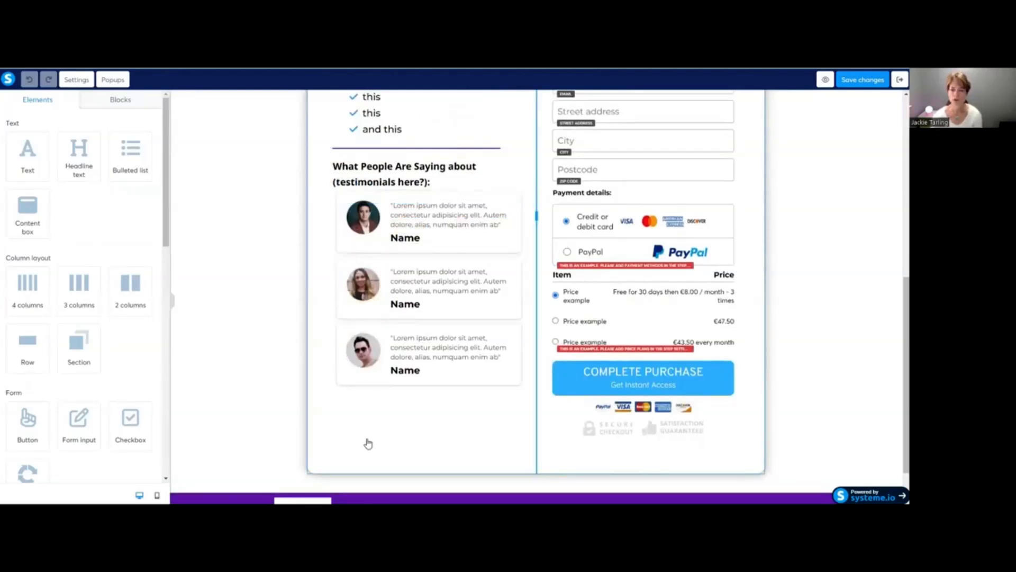
pyautogui.scroll(5, 374, 442)
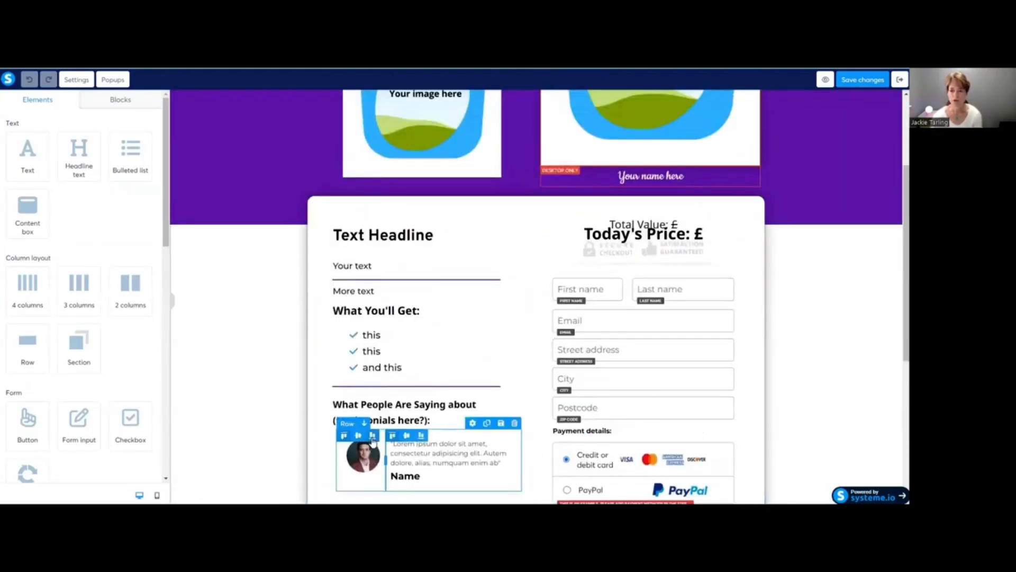
pyautogui.scroll(-6, 378, 433)
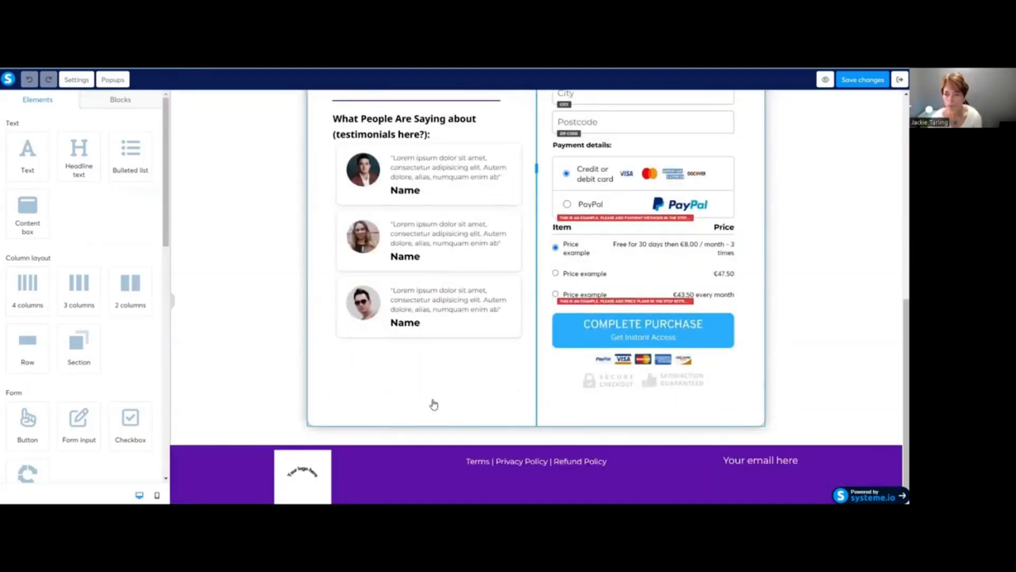
pyautogui.scroll(9, 432, 404)
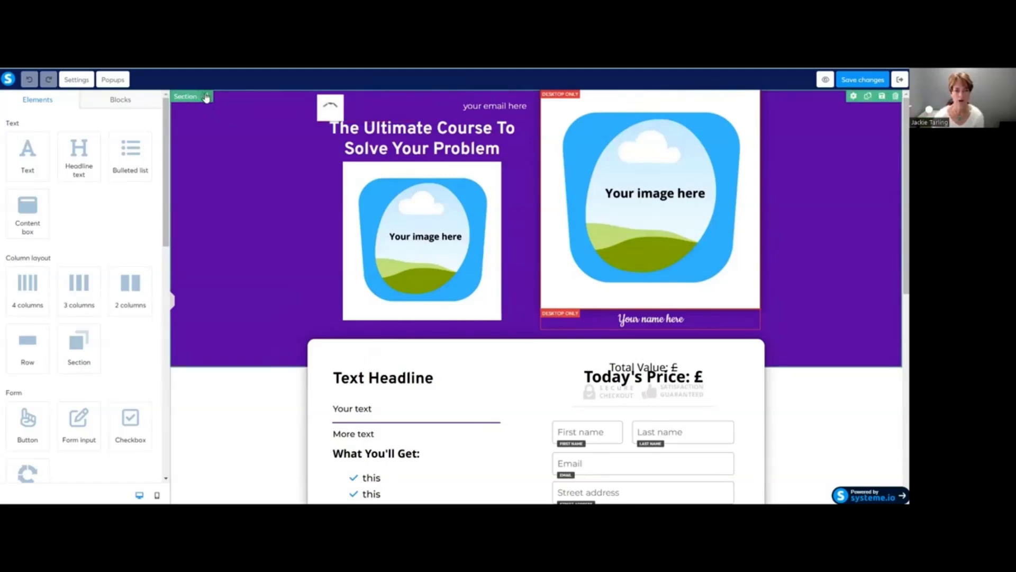
pyautogui.scroll(-10, 209, 104)
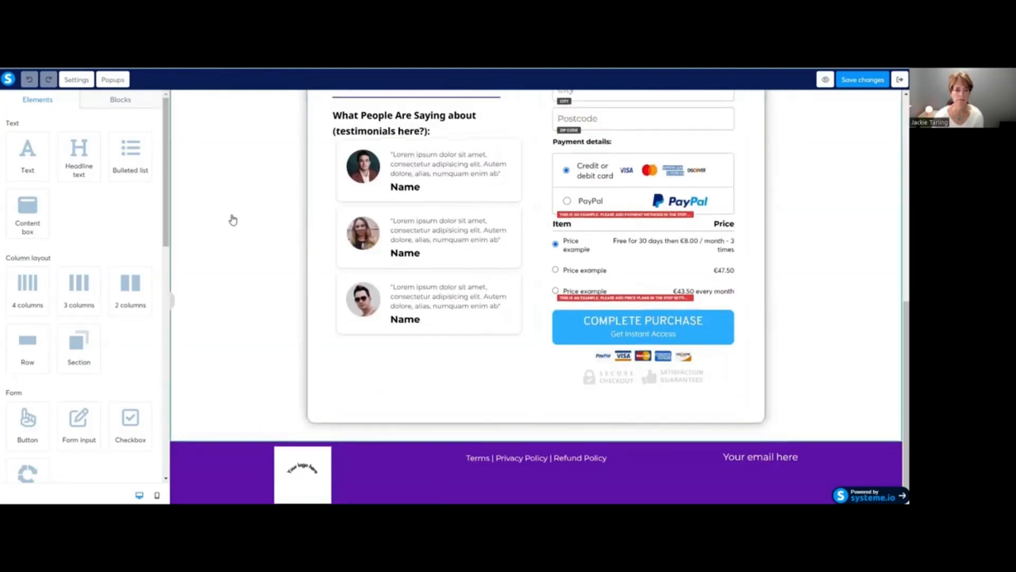
pyautogui.scroll(10, 232, 220)
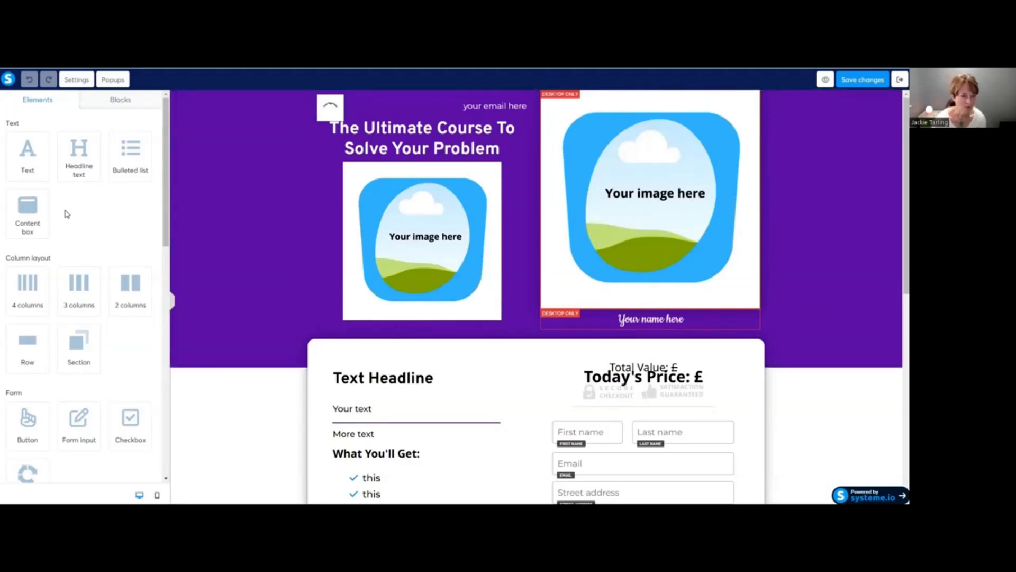
pyautogui.scroll(-2, 66, 214)
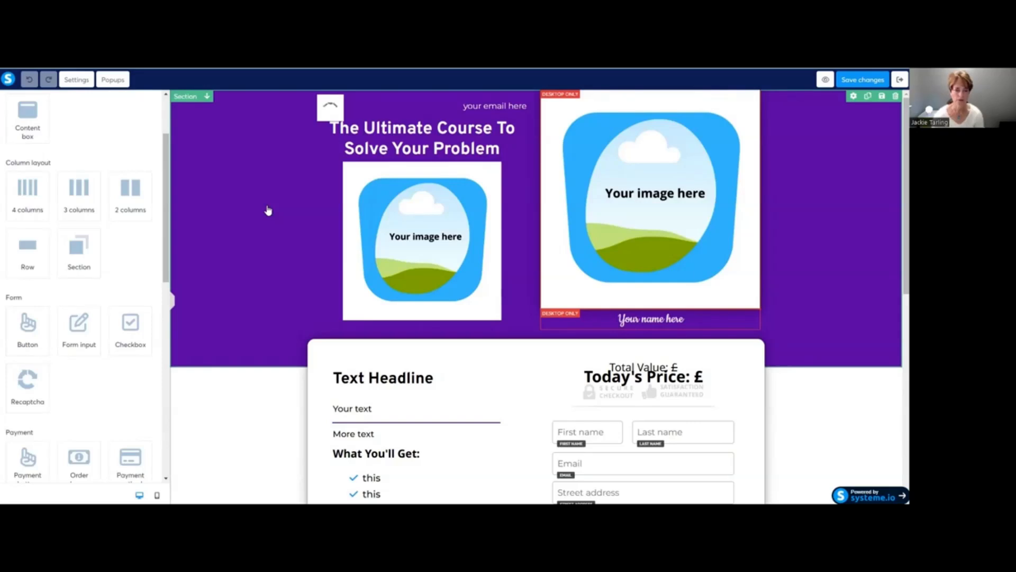
# Replace the header's placeholder logo with the previously uploaded techsavvywithjackie.png and set its image size to 80.
pyautogui.click(331, 109)
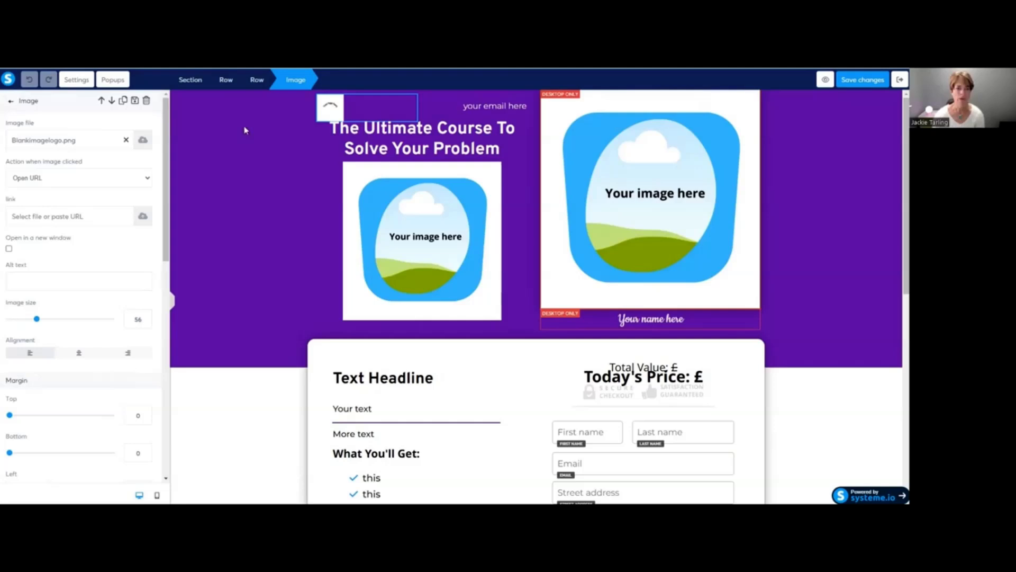
pyautogui.click(142, 141)
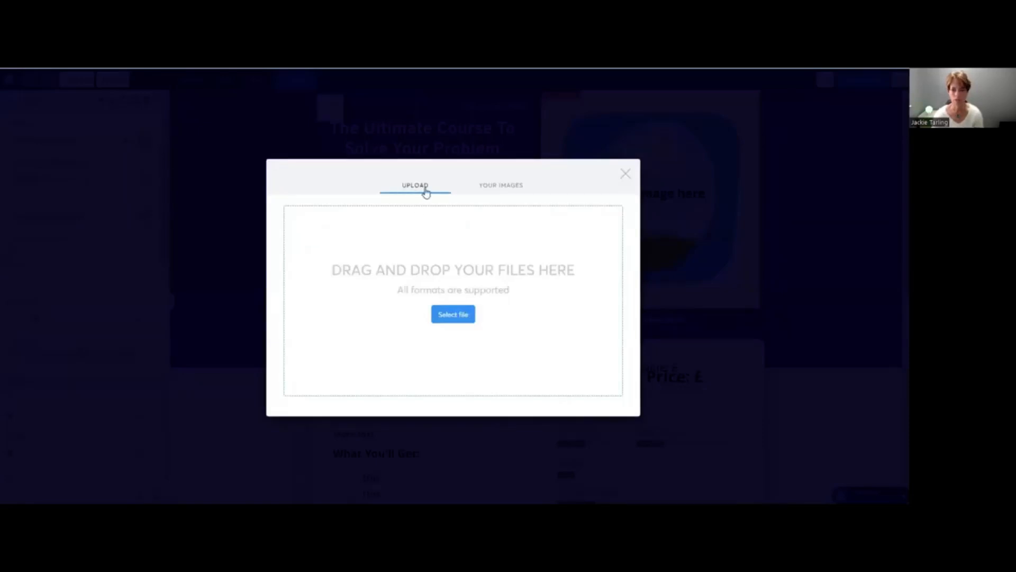
pyautogui.click(507, 186)
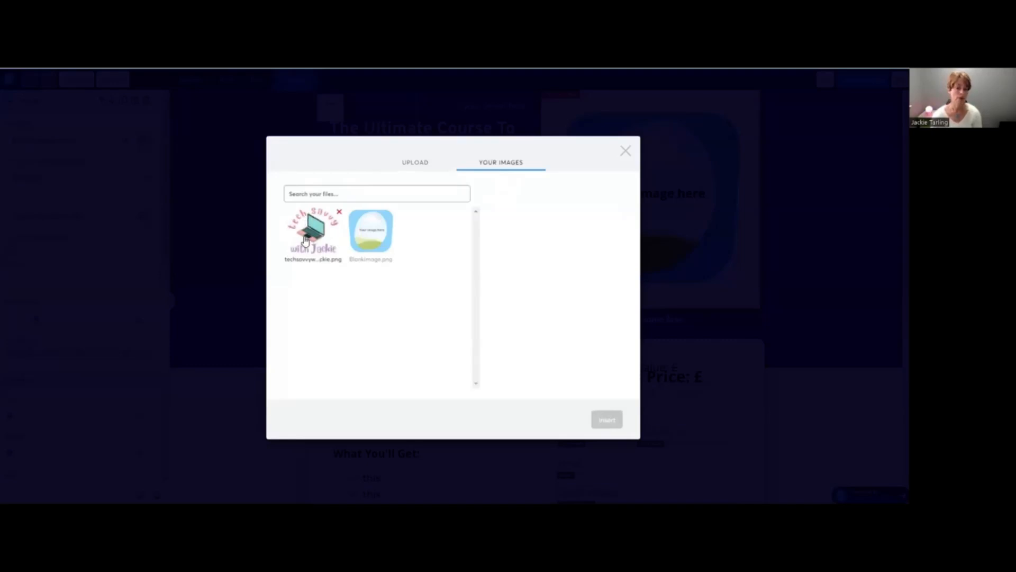
pyautogui.click(316, 232)
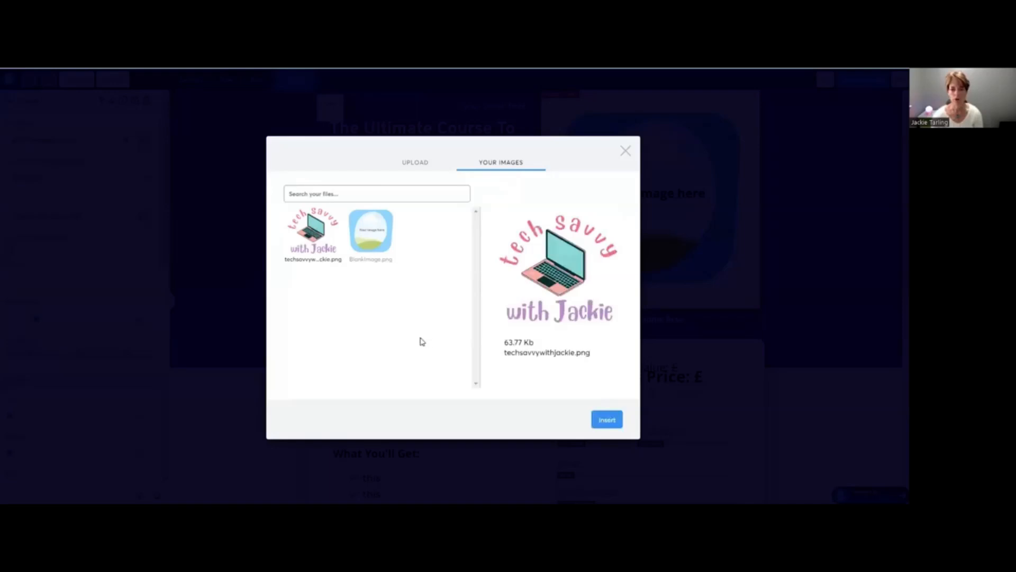
pyautogui.click(609, 420)
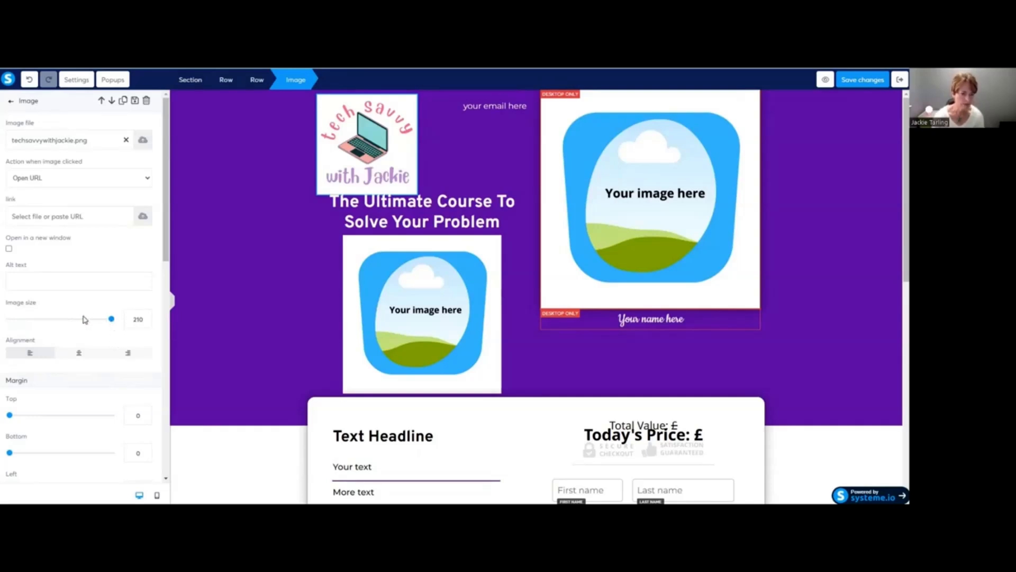
pyautogui.moveTo(111, 319); pyautogui.dragTo(48, 322)
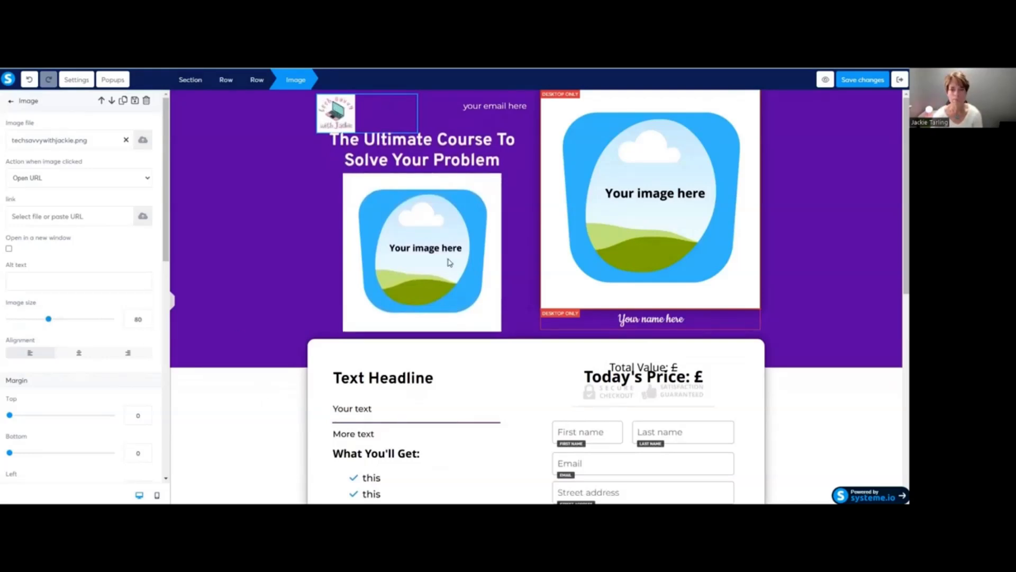
pyautogui.click(143, 141)
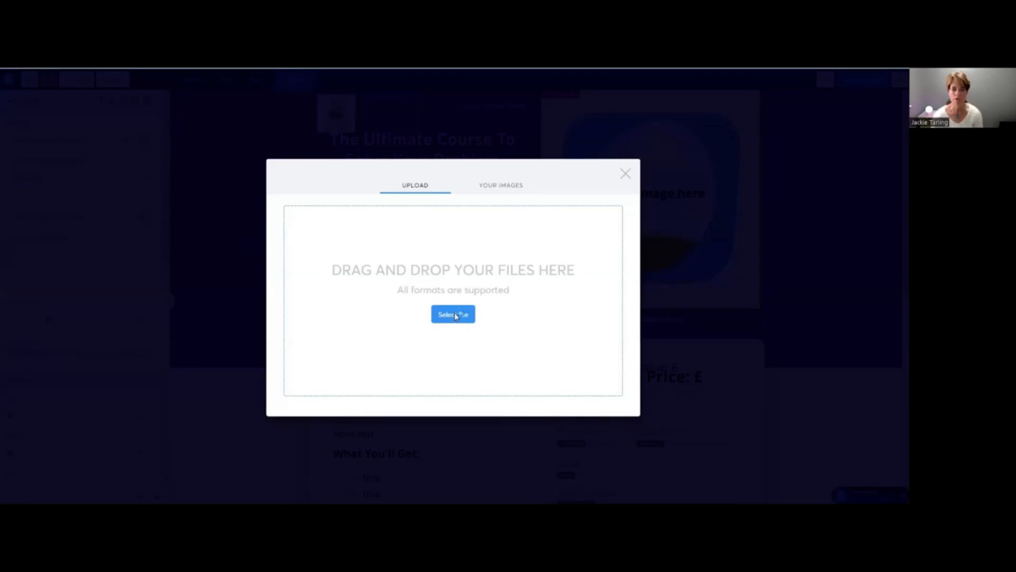
pyautogui.click(454, 315)
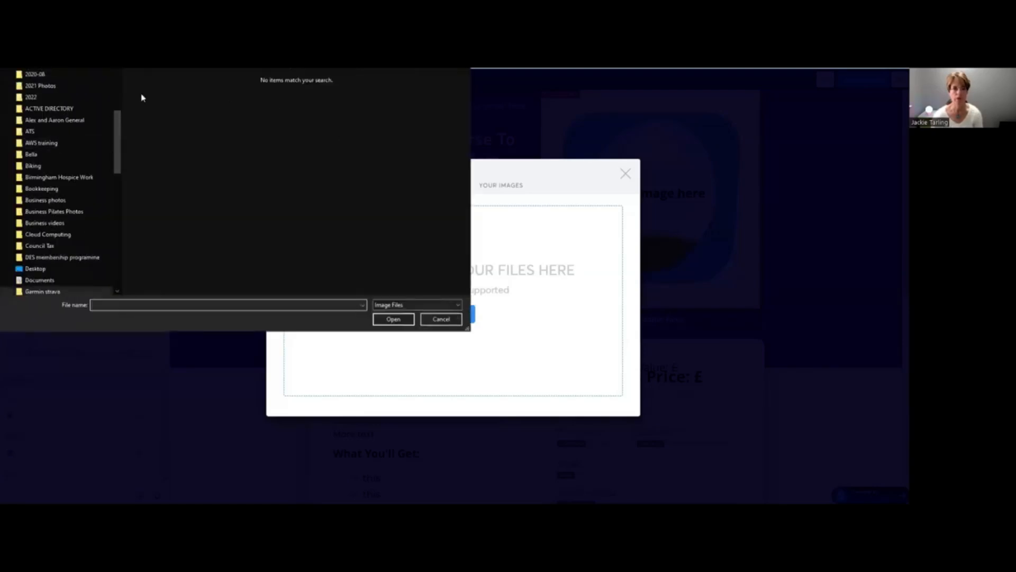
pyautogui.scroll(-4, 67, 189)
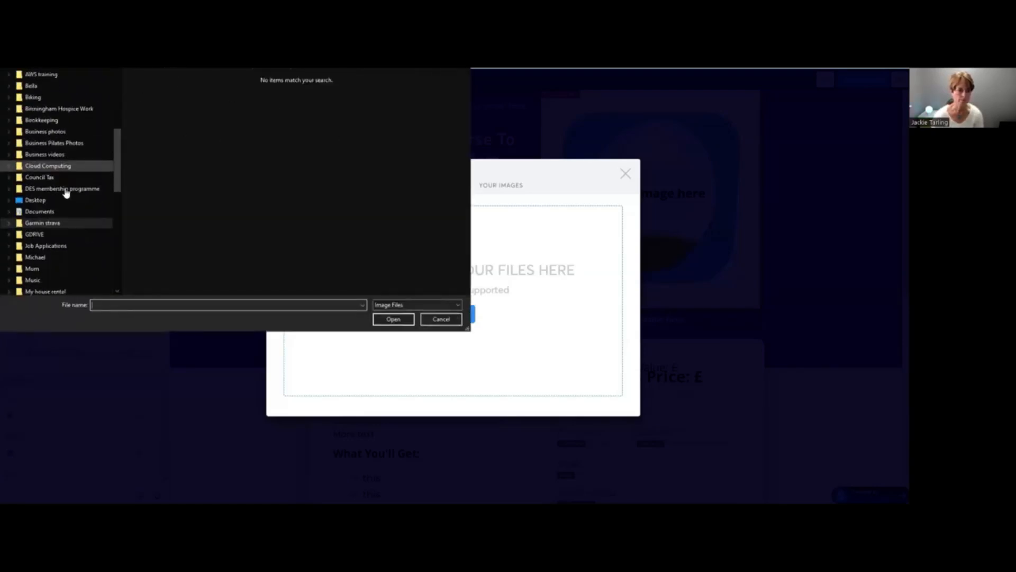
pyautogui.scroll(-6, 67, 189)
pyautogui.click(42, 182)
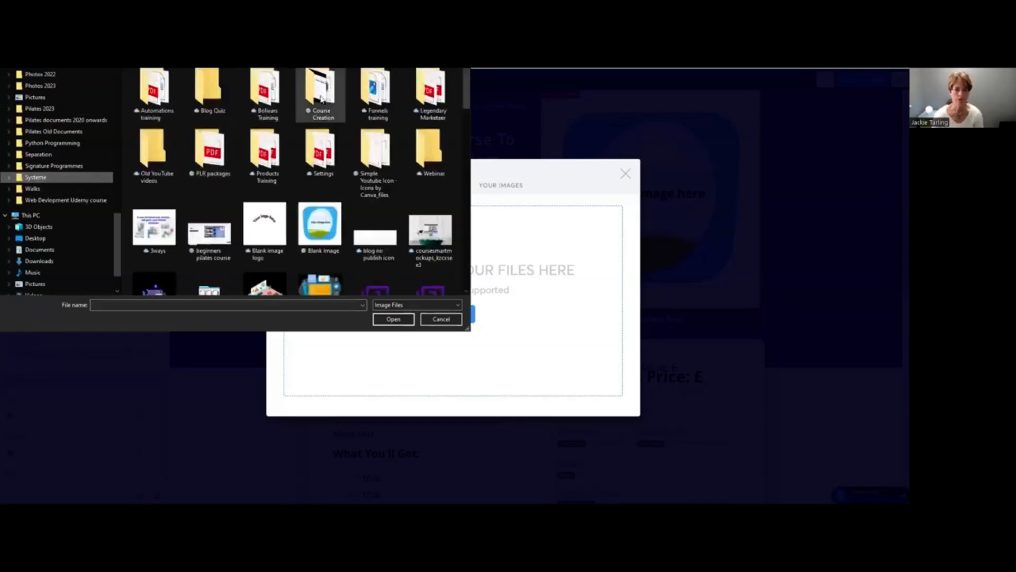
pyautogui.scroll(-5, 323, 91)
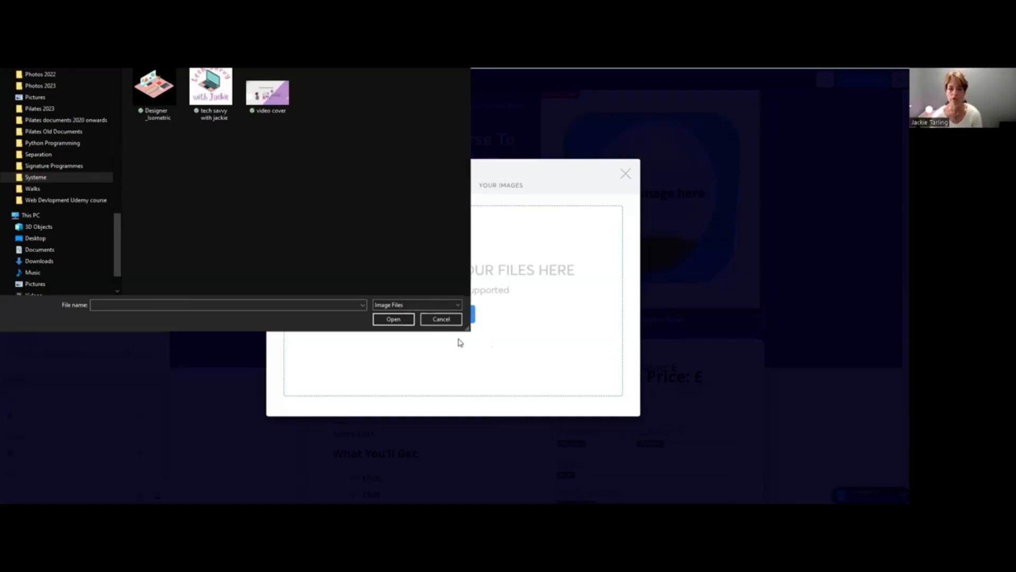
pyautogui.click(432, 322)
pyautogui.click(501, 184)
pyautogui.click(625, 151)
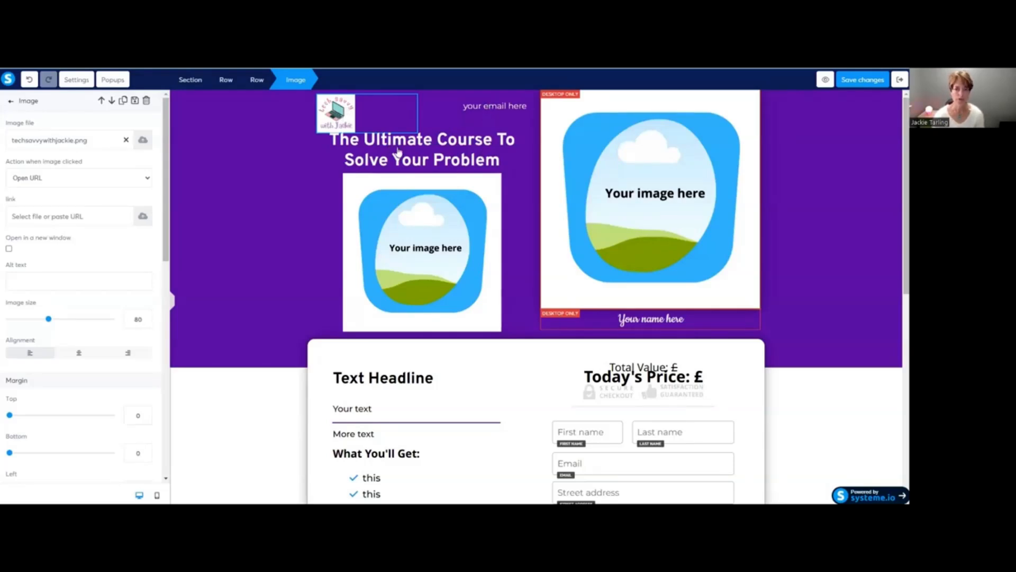
# Add ".com" to the end of the placeholder email text in the page header.
pyautogui.click(454, 139)
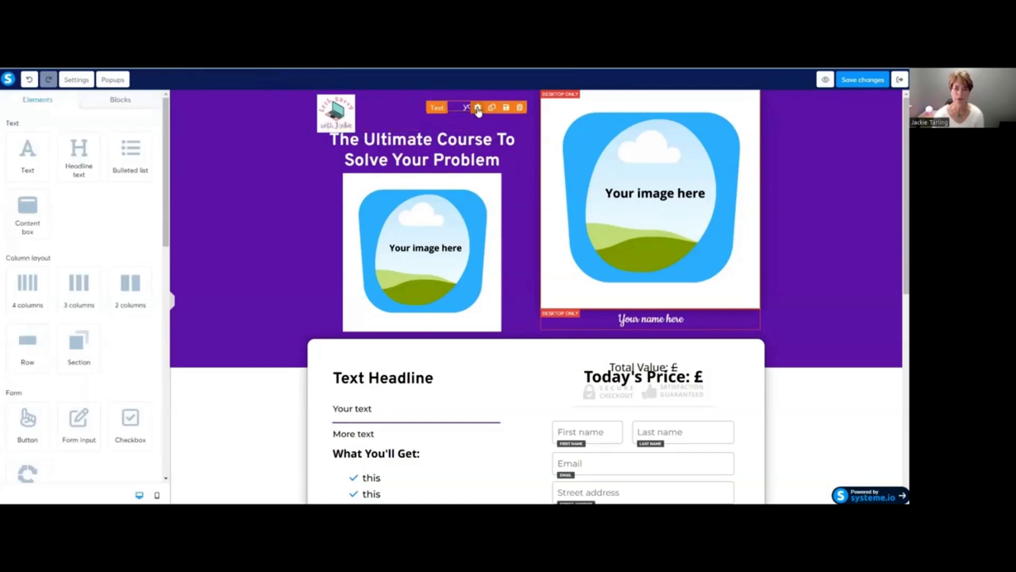
pyautogui.click(463, 121)
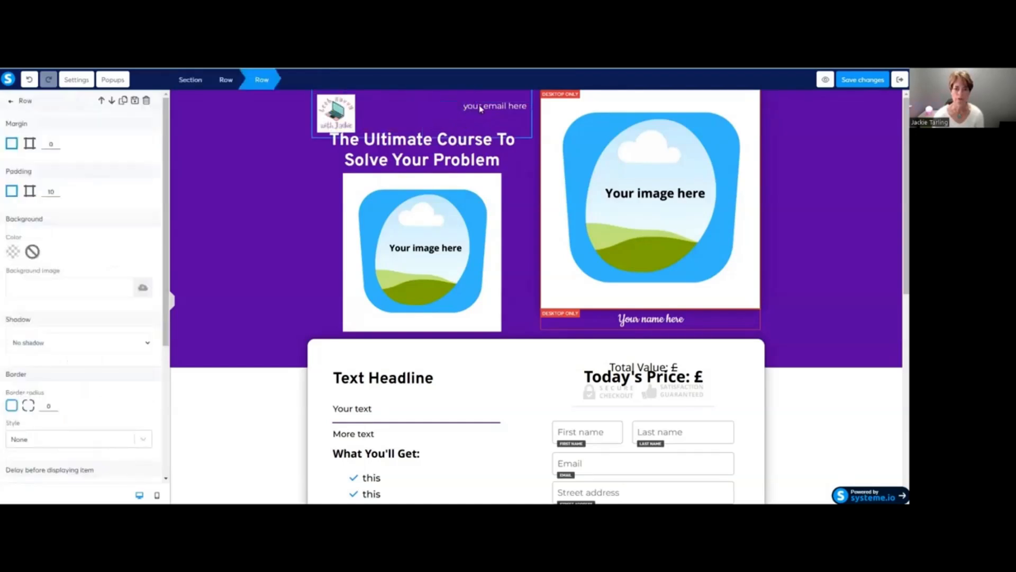
pyautogui.click(482, 107)
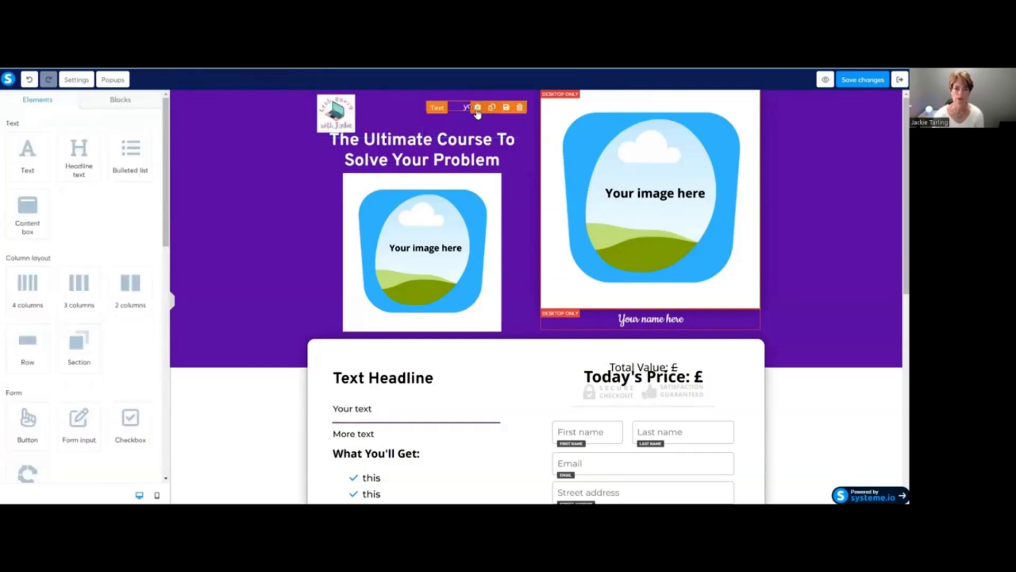
pyautogui.click(446, 107)
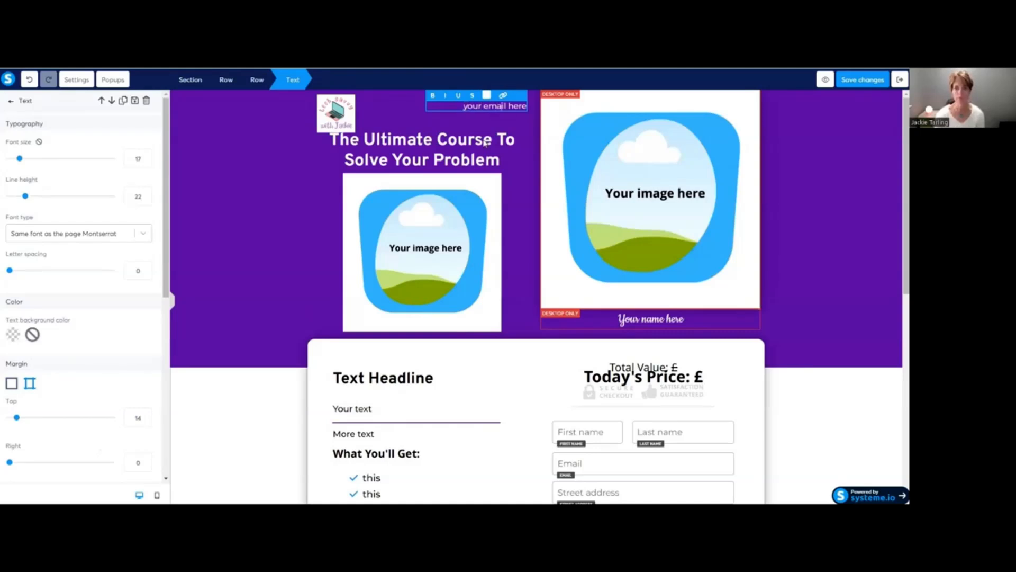
pyautogui.write('.com')
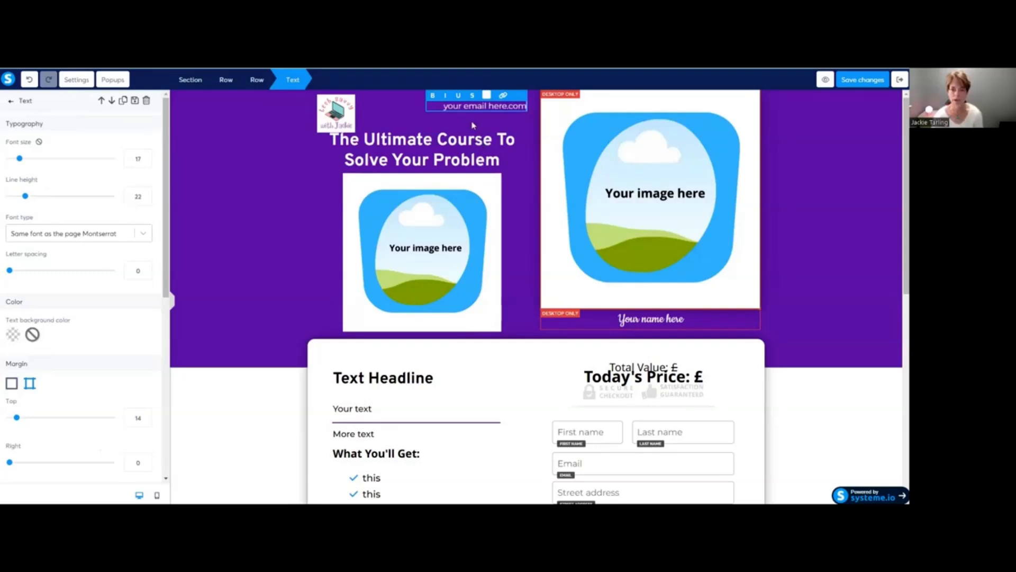
pyautogui.click(473, 125)
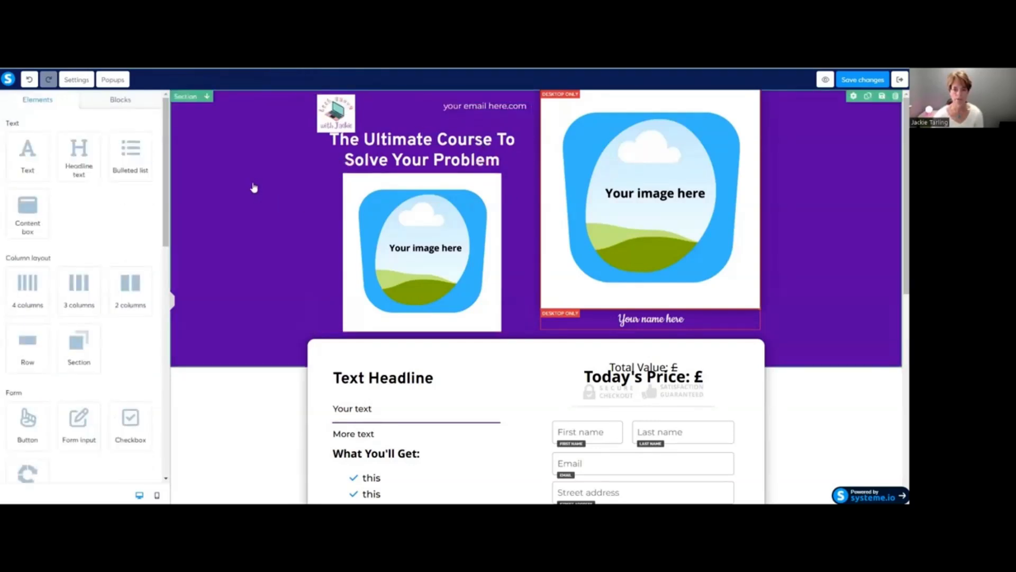
# Set the main course headline's line height to 58 and its top margin to 13.
pyautogui.click(362, 152)
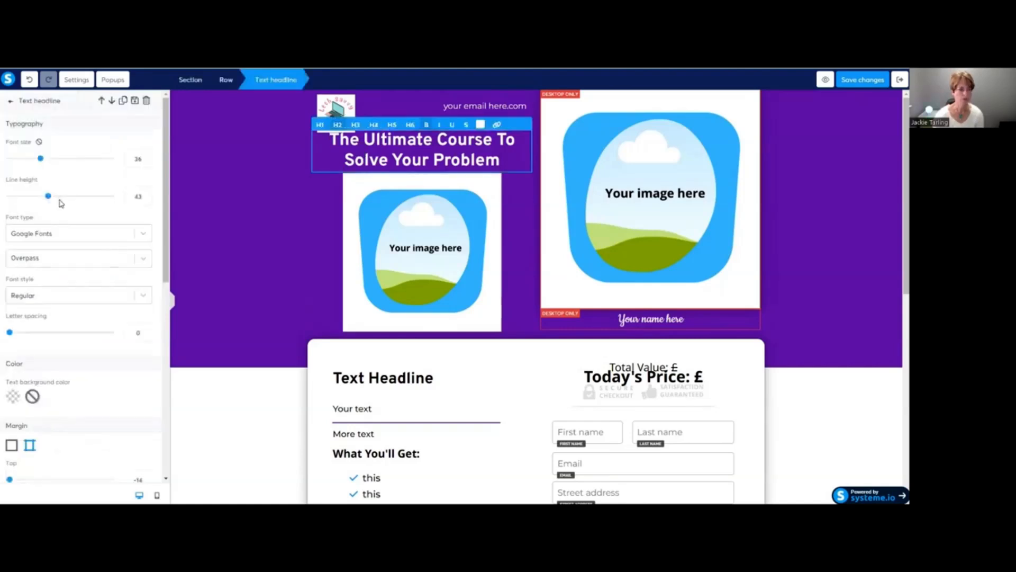
pyautogui.moveTo(49, 197); pyautogui.dragTo(66, 199)
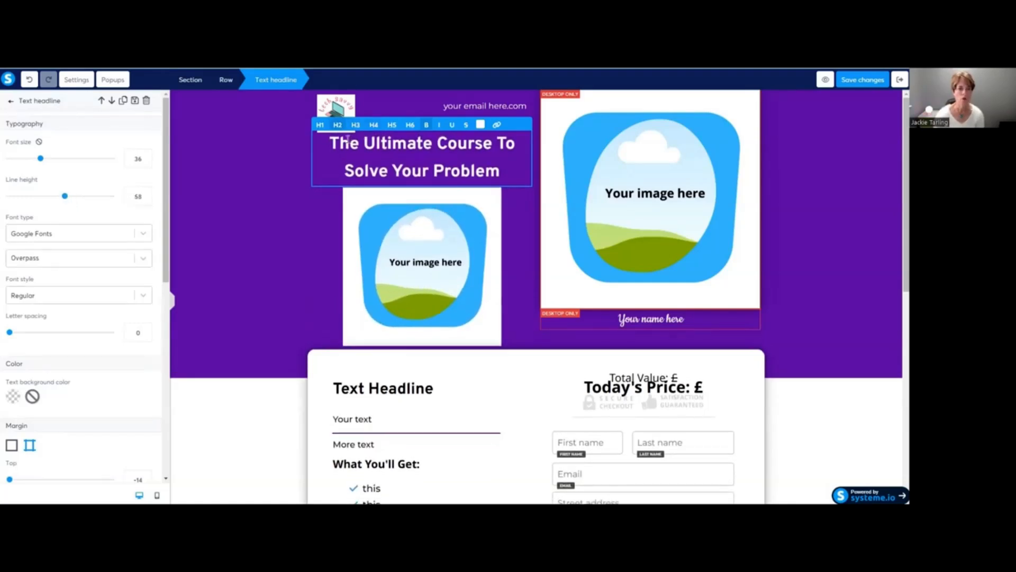
pyautogui.scroll(-1, 95, 279)
pyautogui.scroll(-4, 95, 279)
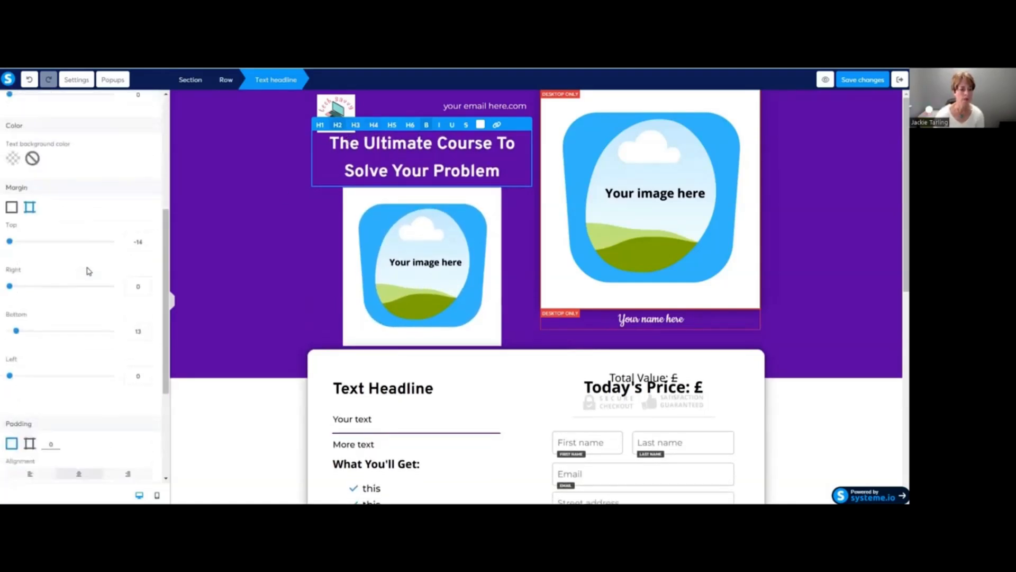
pyautogui.moveTo(10, 197)
pyautogui.mouseDown()
pyautogui.moveTo(31, 203)
pyautogui.moveTo(17, 199)
pyautogui.mouseUp()
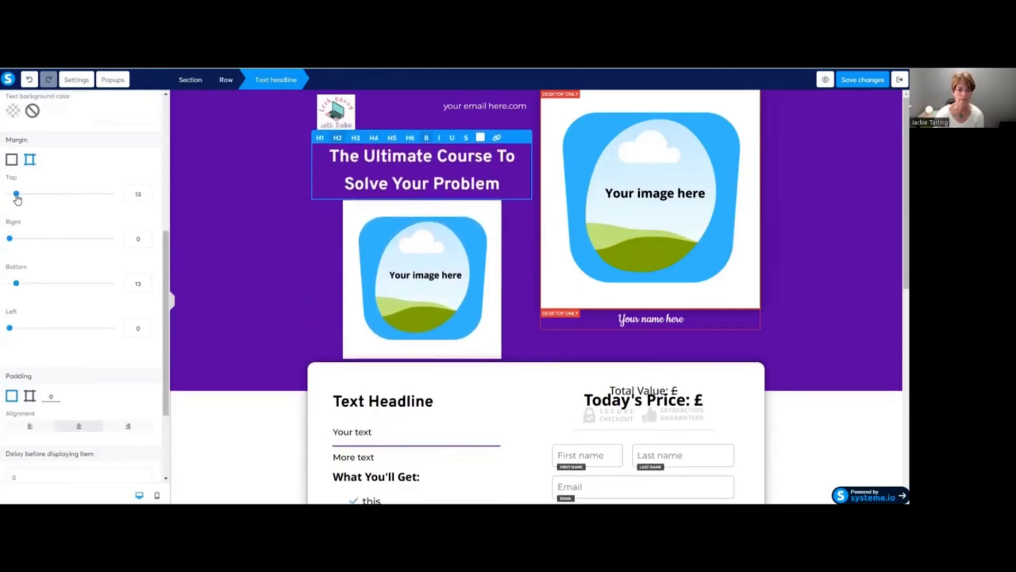
pyautogui.click(307, 238)
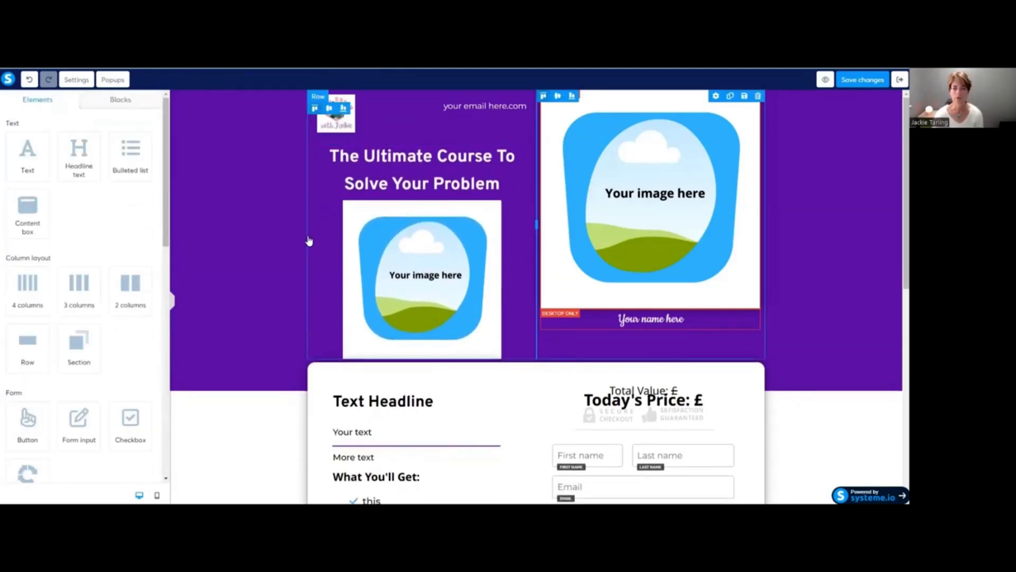
pyautogui.click(356, 157)
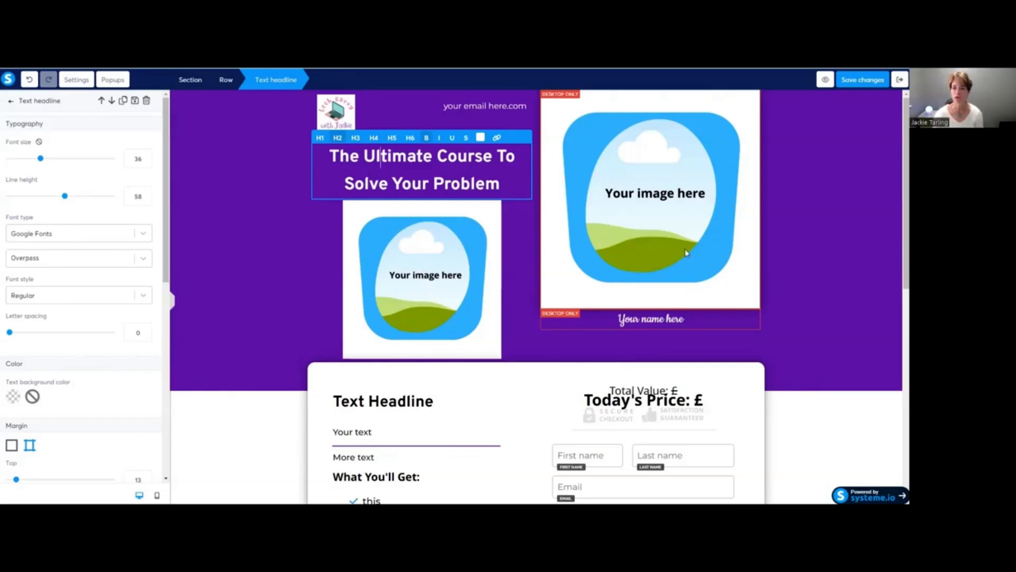
pyautogui.click(406, 265)
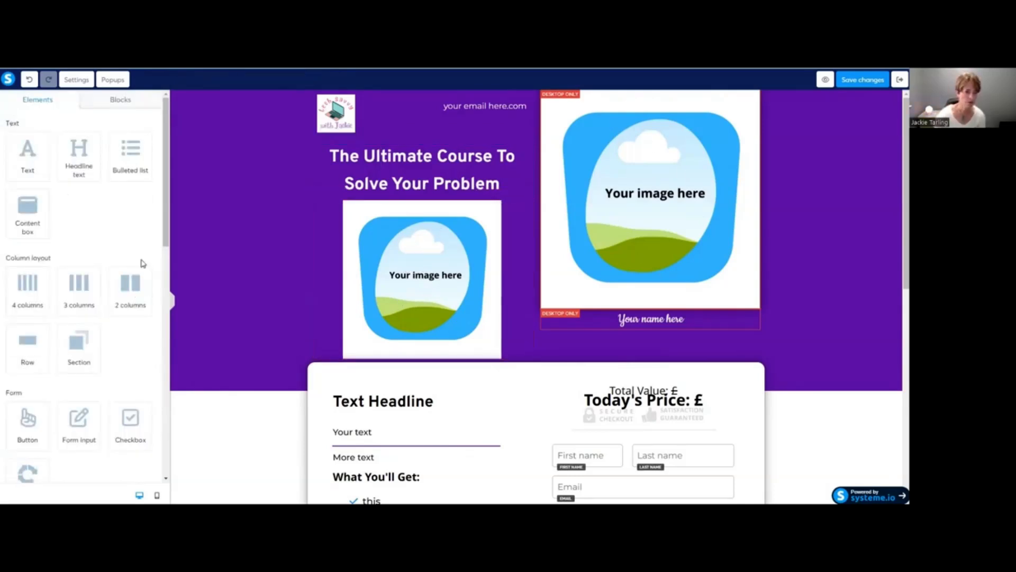
# Review the available media elements and the placeholder image's settings below the main headline, down to its desktop and mobile visibility options.
pyautogui.scroll(-2, 132, 269)
pyautogui.scroll(-10, 130, 262)
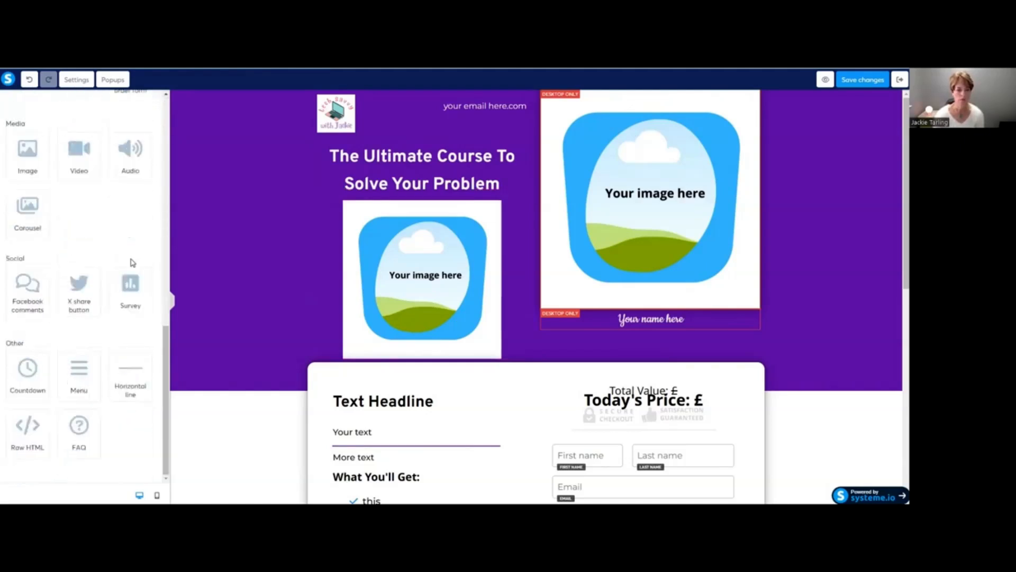
pyautogui.scroll(15, 127, 257)
pyautogui.click(412, 273)
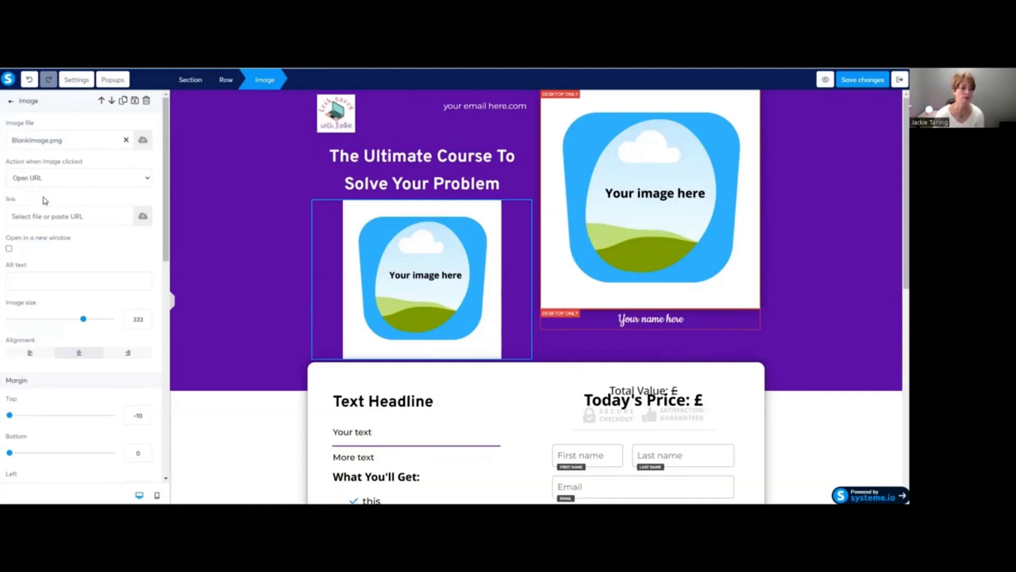
pyautogui.scroll(-10, 44, 199)
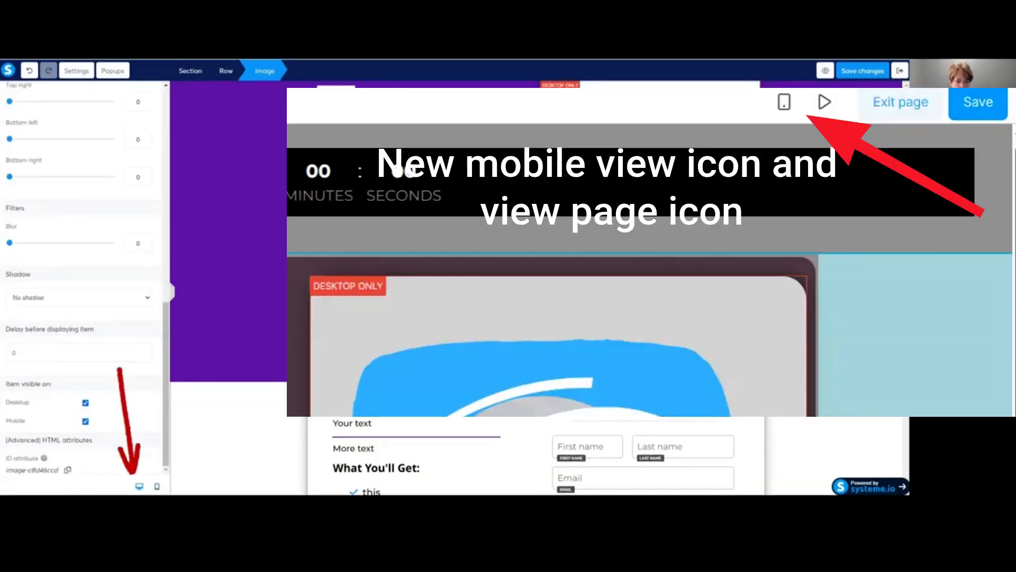
# Preview the page's mobile layout, return to desktop view and inspect the "Your name here" text's settings.
pyautogui.click(156, 486)
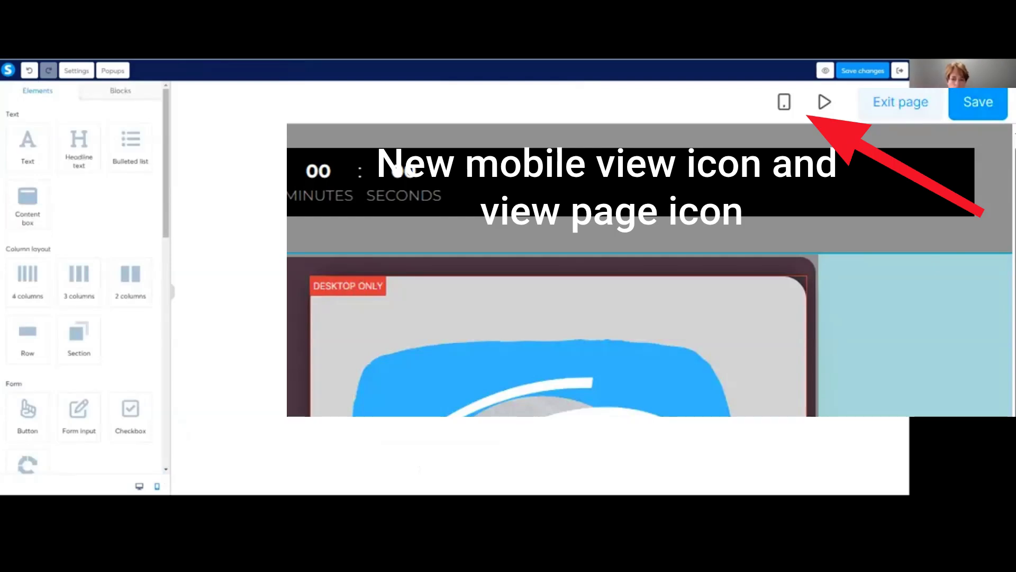
pyautogui.scroll(-10, 127, 296)
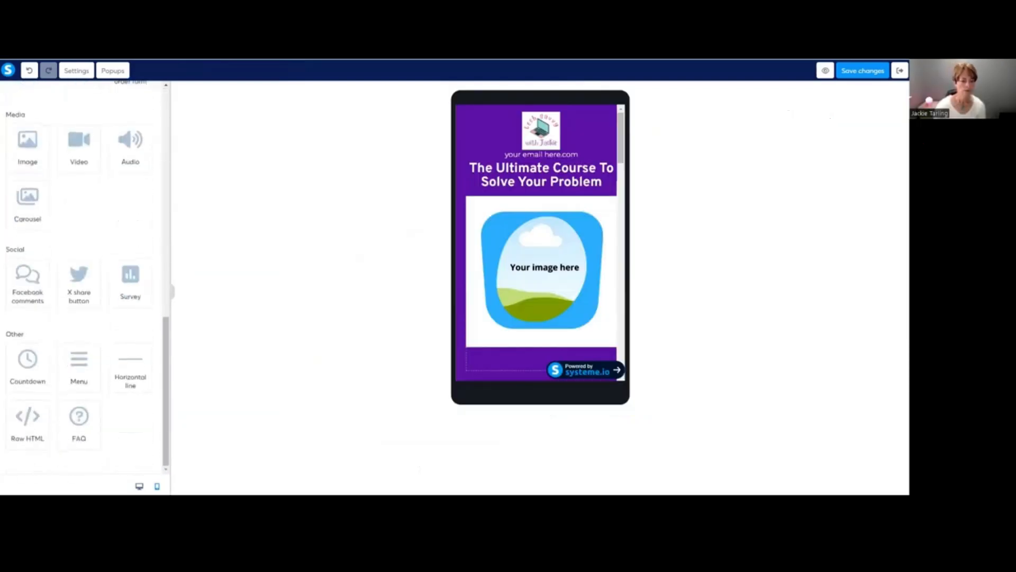
pyautogui.click(139, 486)
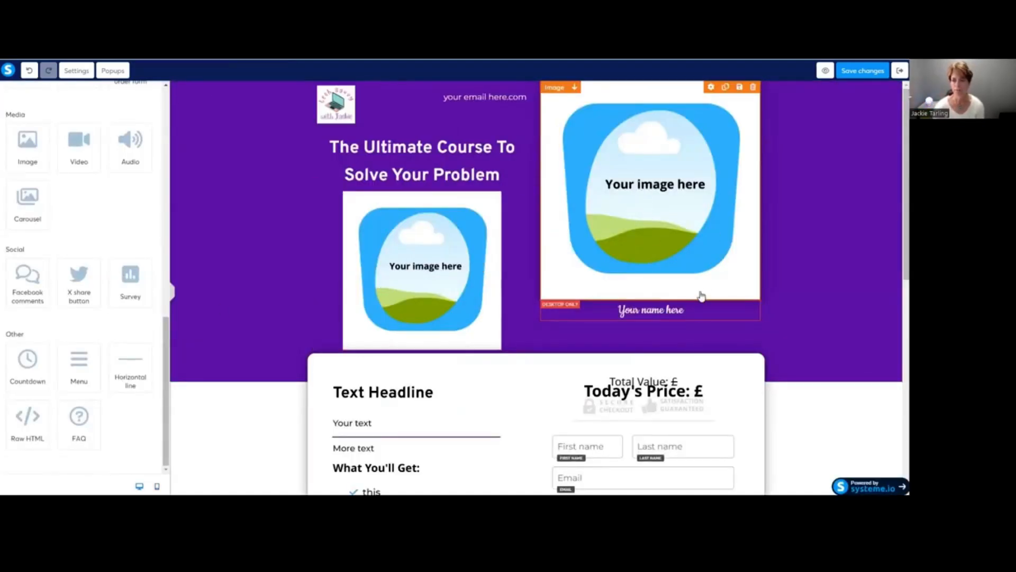
pyautogui.click(655, 306)
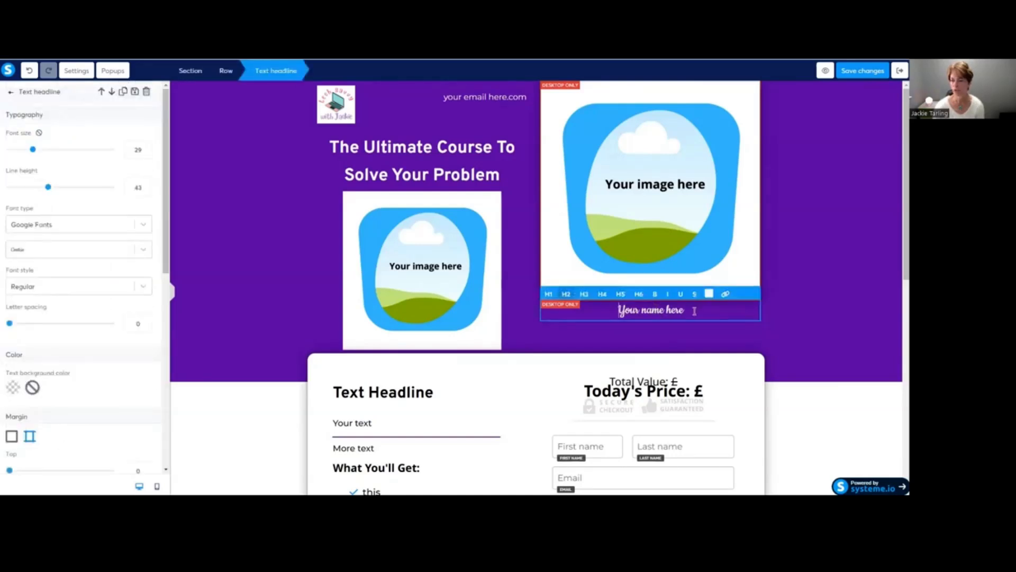
pyautogui.click(248, 192)
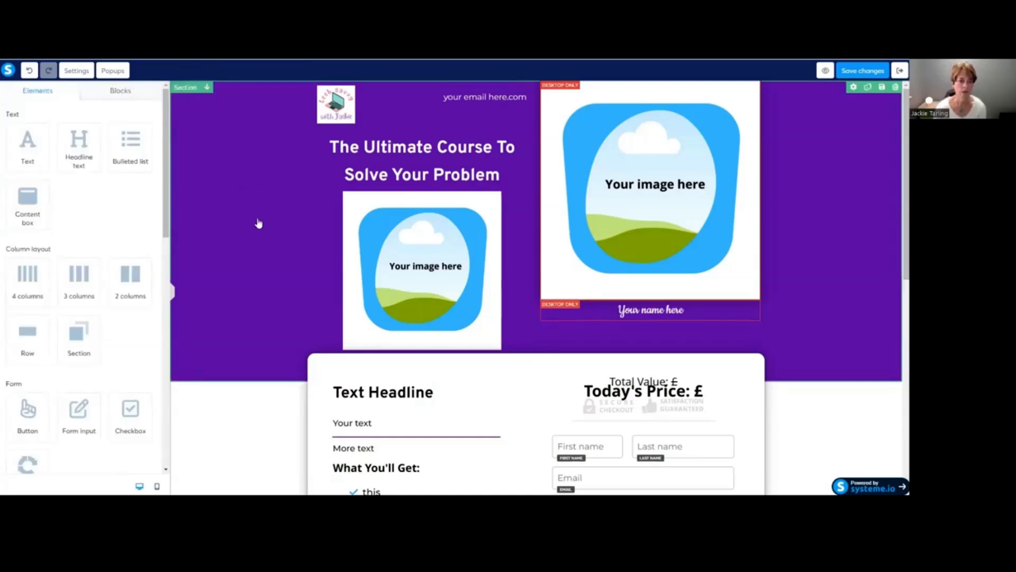
# Change the header section's outer background colour to the default grey after trying green.
pyautogui.click(229, 182)
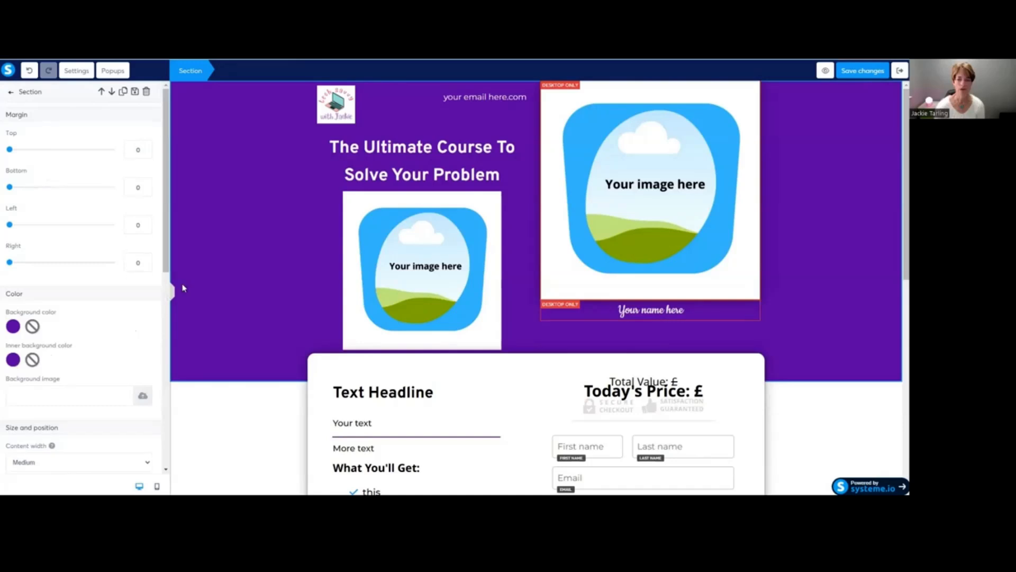
pyautogui.click(12, 326)
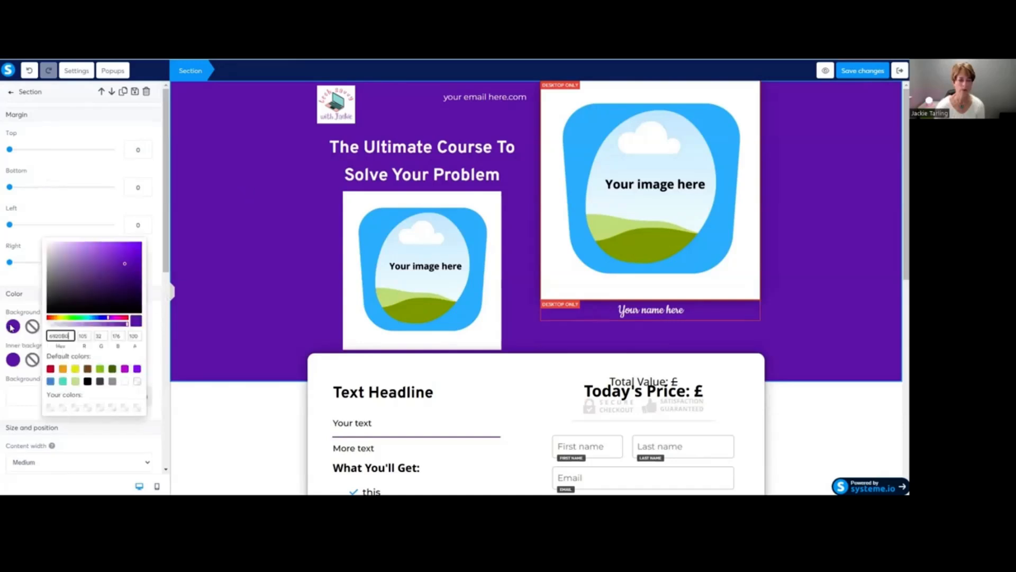
pyautogui.click(100, 370)
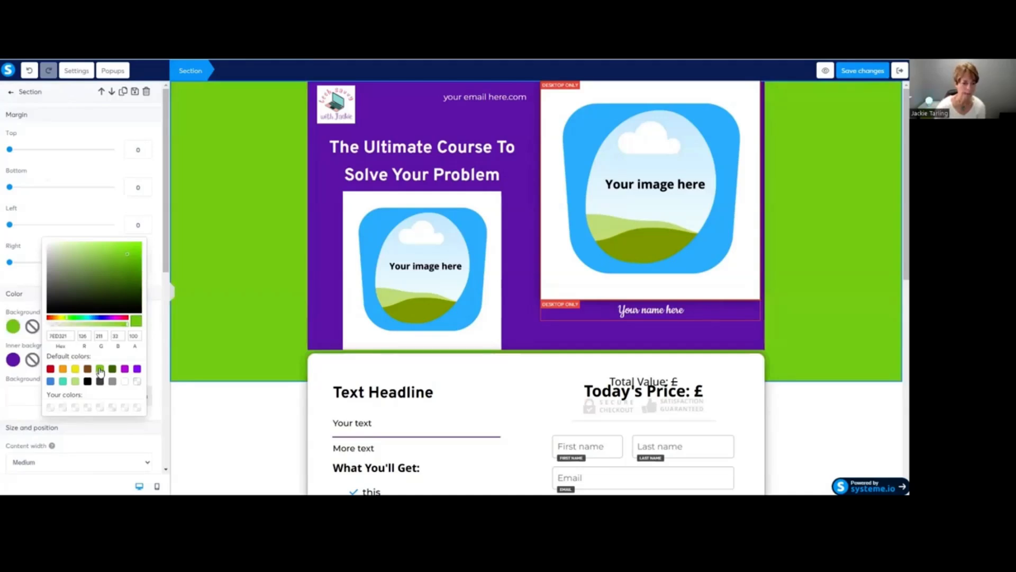
pyautogui.click(112, 381)
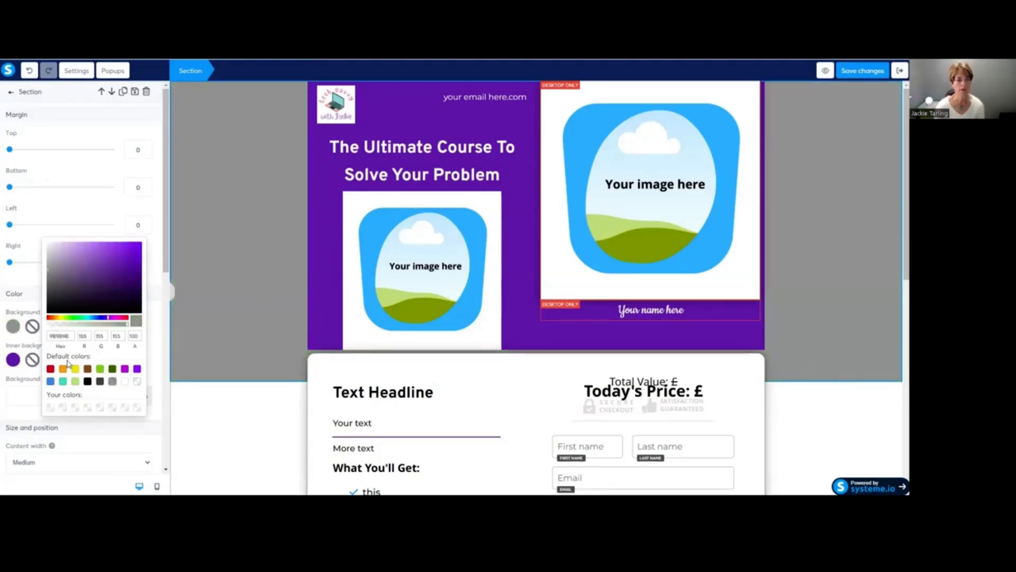
# Set the header section's inner background colour to the default blue 4A90E2 after trying dark grey and turquoise.
pyautogui.click(12, 360)
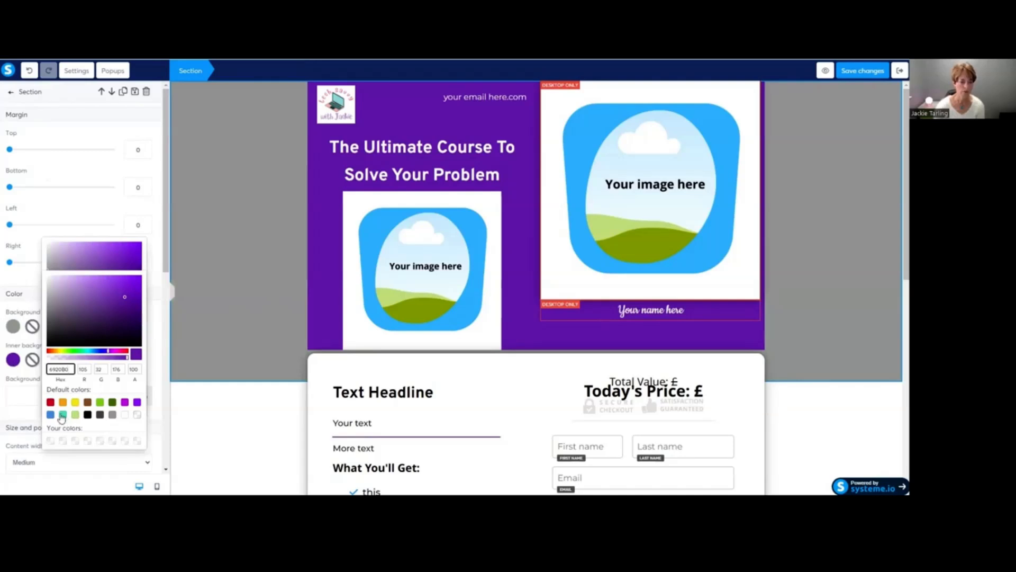
pyautogui.click(100, 417)
pyautogui.click(101, 416)
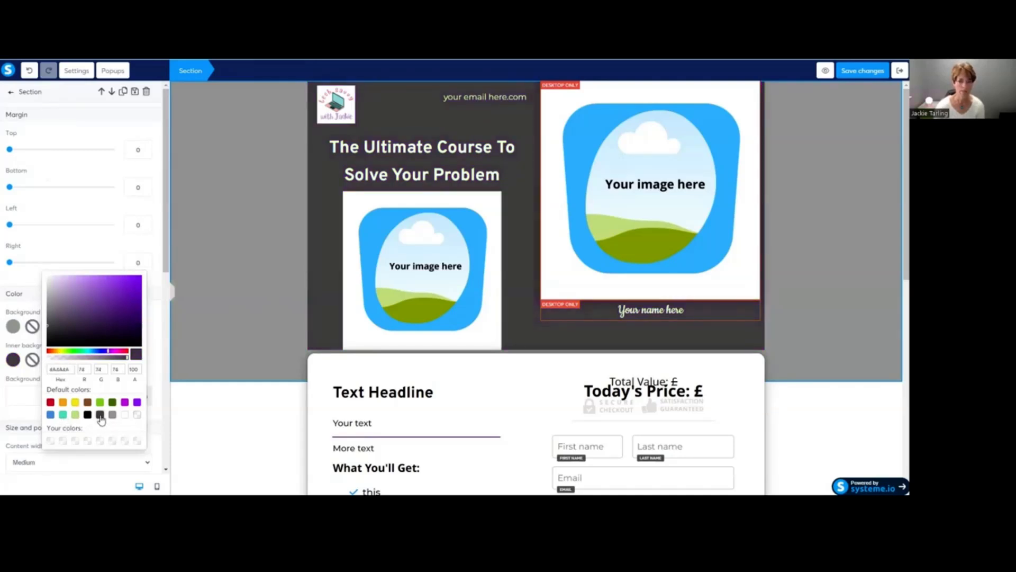
pyautogui.click(64, 416)
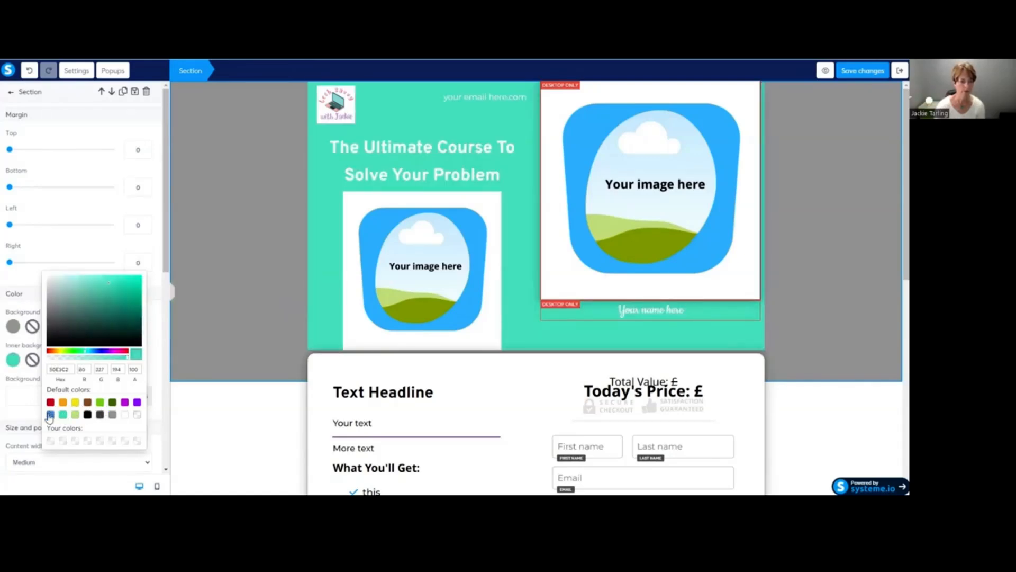
pyautogui.click(50, 414)
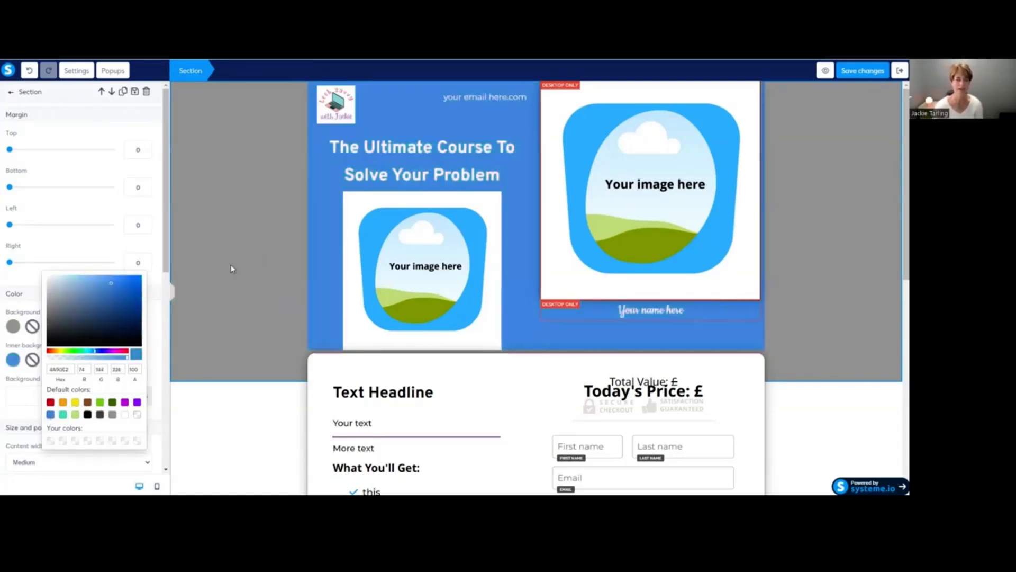
pyautogui.click(241, 225)
# Review the header section's remaining settings, including content width, padding and shadow.
pyautogui.click(244, 216)
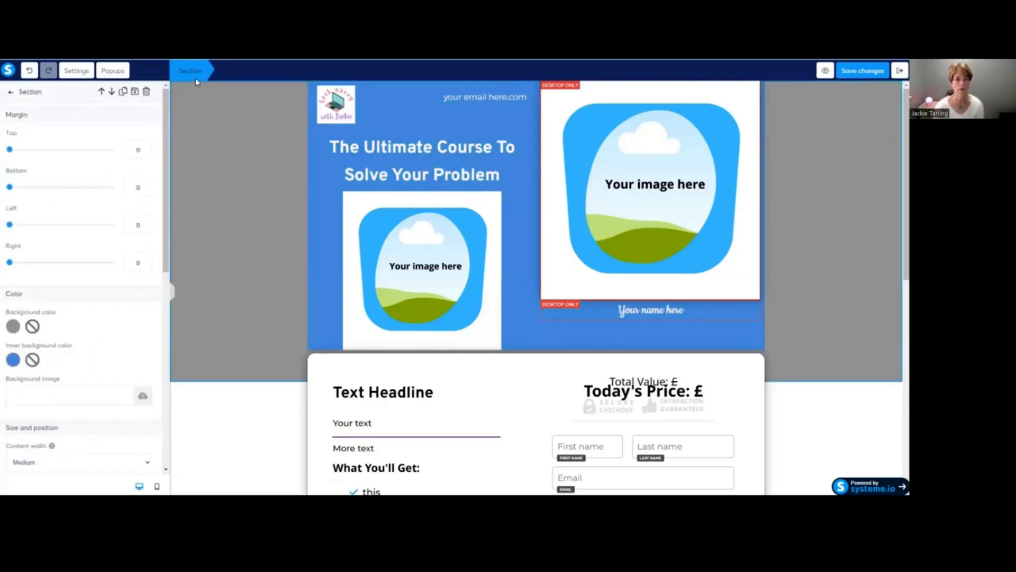
pyautogui.scroll(-5, 66, 313)
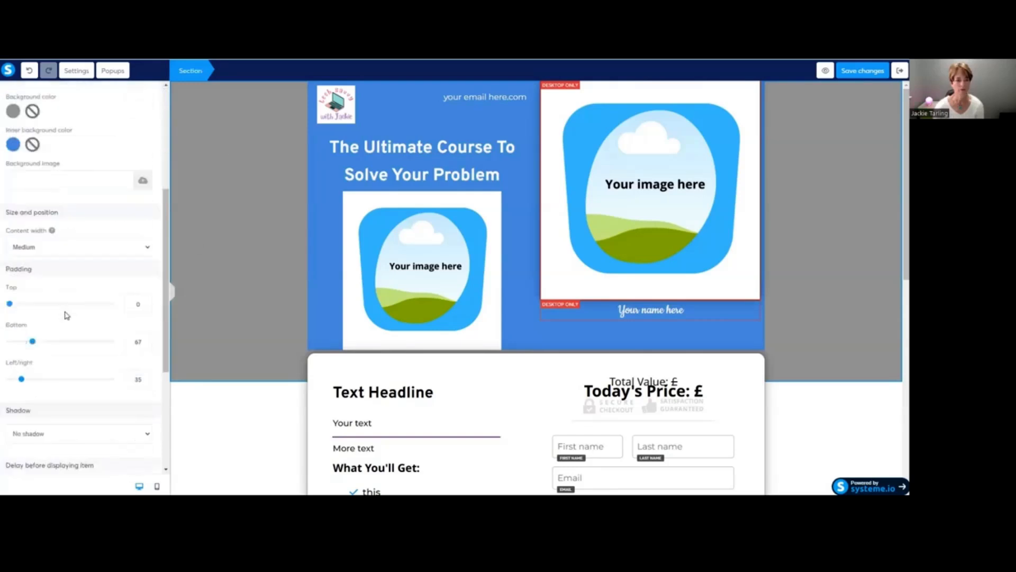
pyautogui.scroll(5, 66, 316)
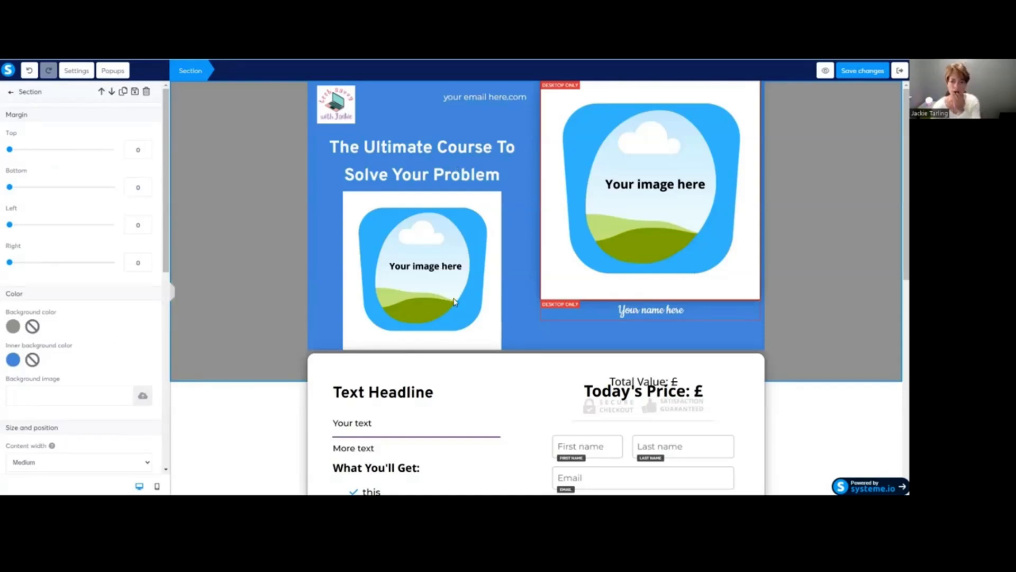
pyautogui.click(254, 293)
# Look over the white content area and open its "Text Headline" for editing.
pyautogui.scroll(-5, 316, 401)
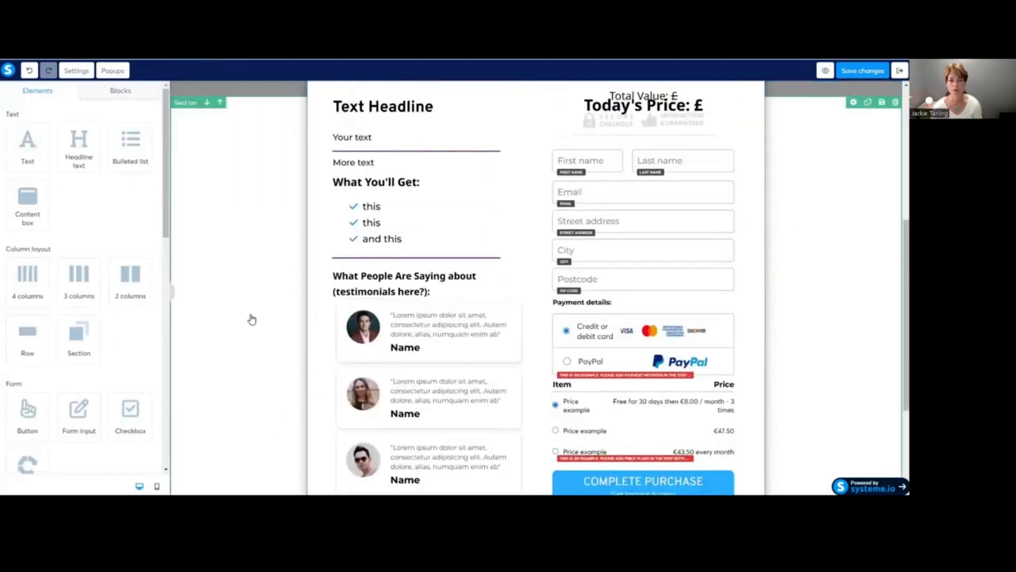
pyautogui.scroll(2, 252, 318)
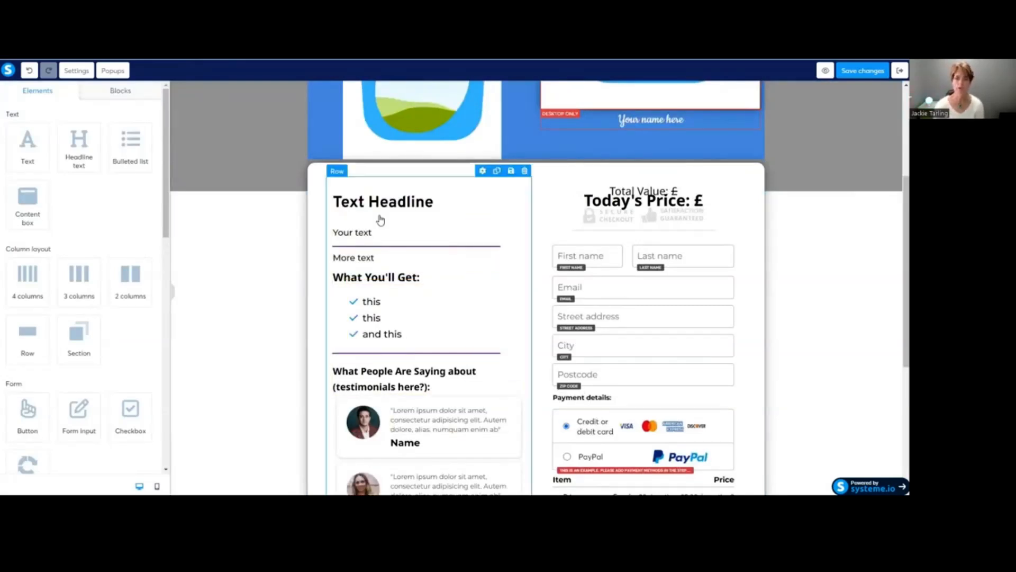
pyautogui.click(446, 204)
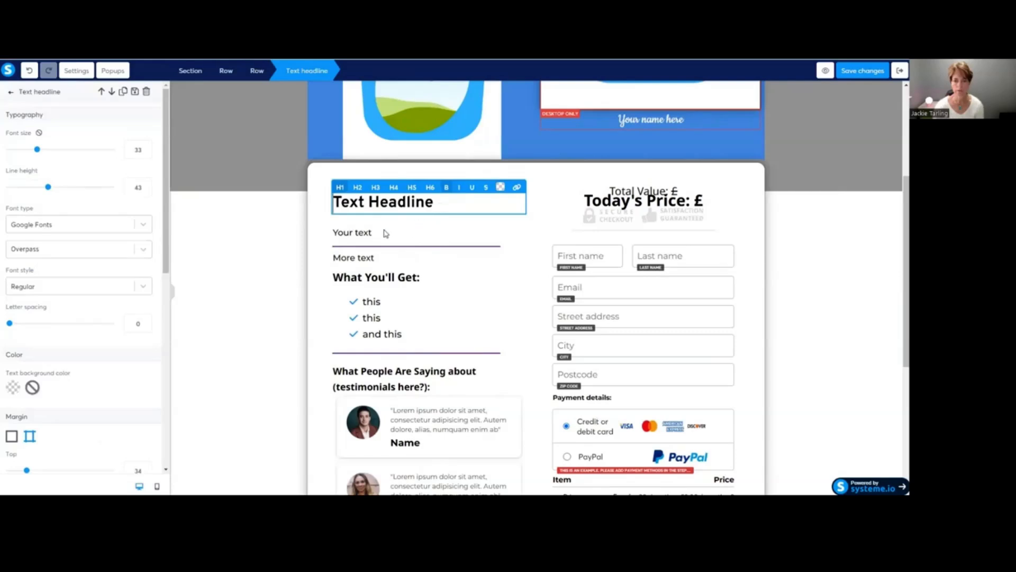
# Delete the "Text Headline" element from the white content area, and undo the deletion.
pyautogui.click(345, 237)
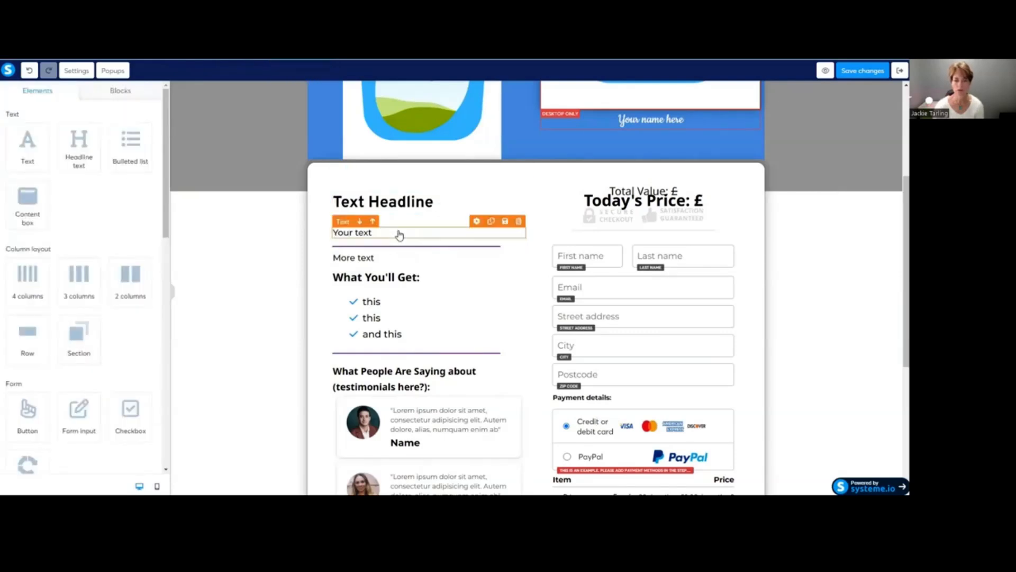
pyautogui.scroll(-5, 410, 340)
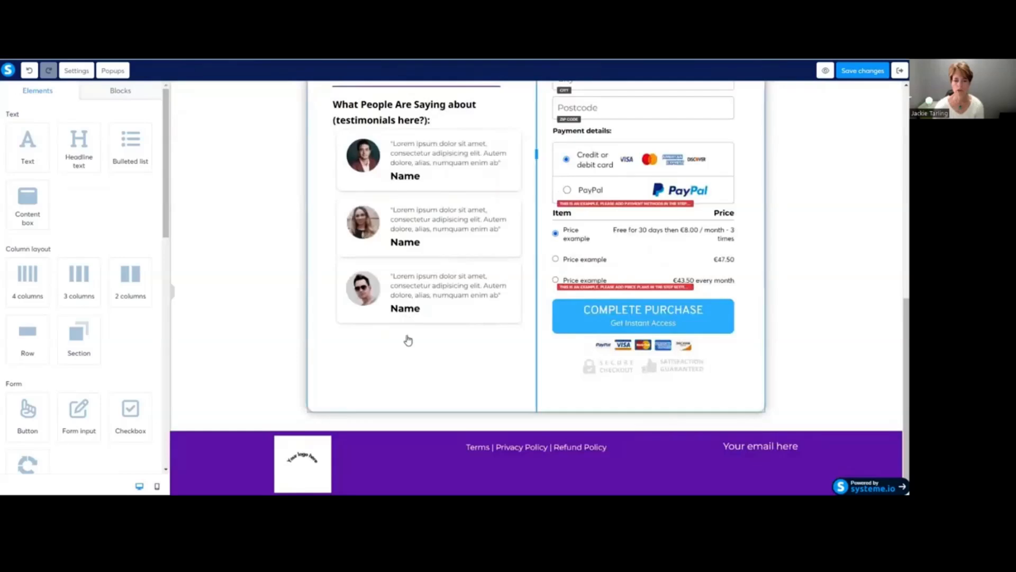
pyautogui.scroll(5, 409, 335)
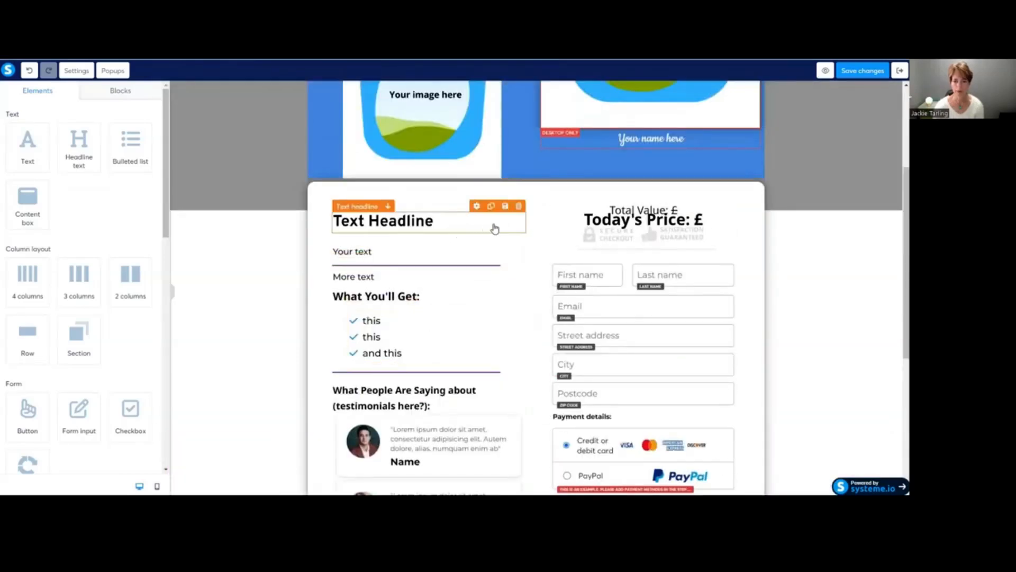
pyautogui.click(520, 207)
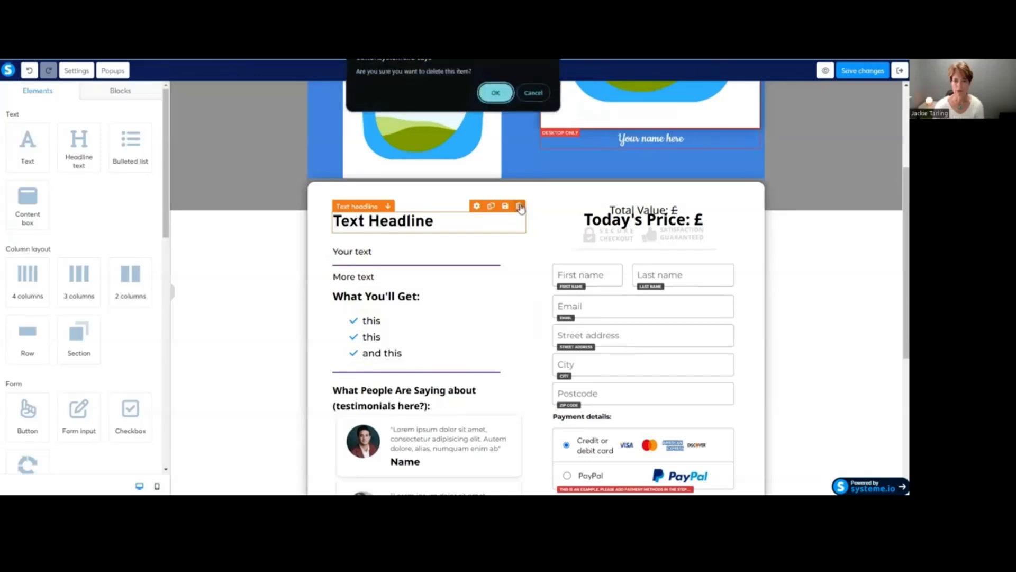
pyautogui.click(495, 94)
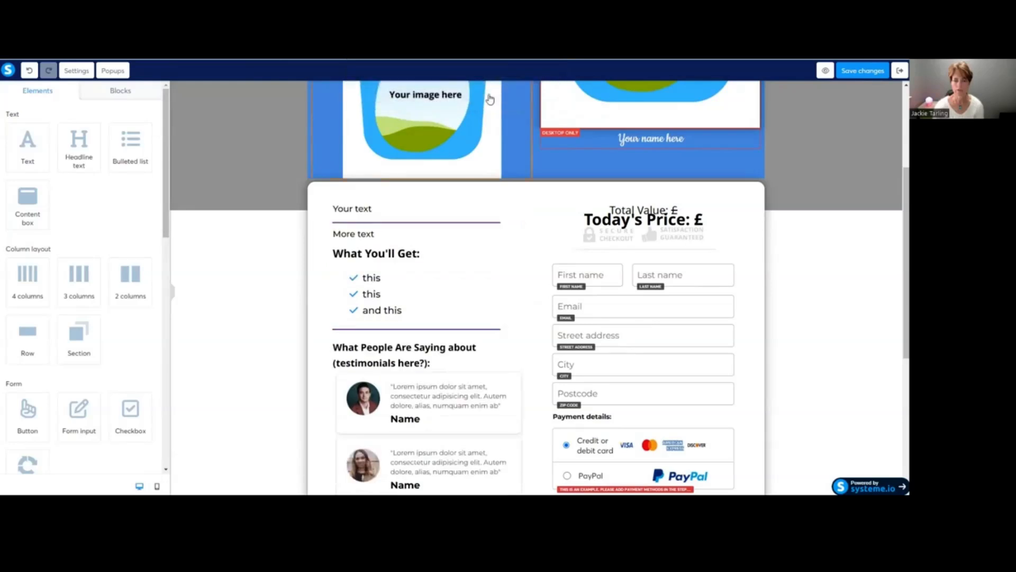
pyautogui.moveTo(424, 226)
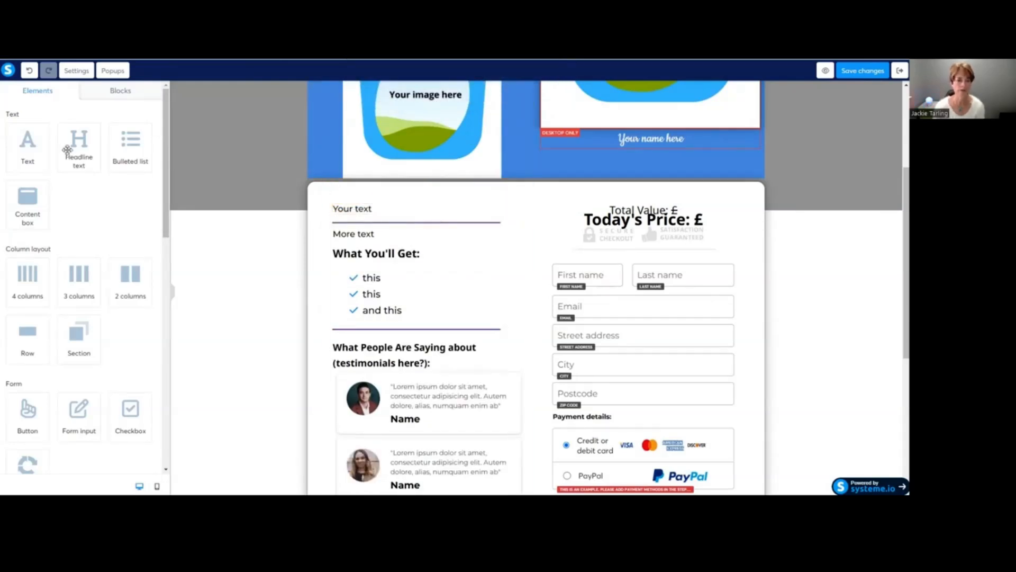
pyautogui.click(29, 71)
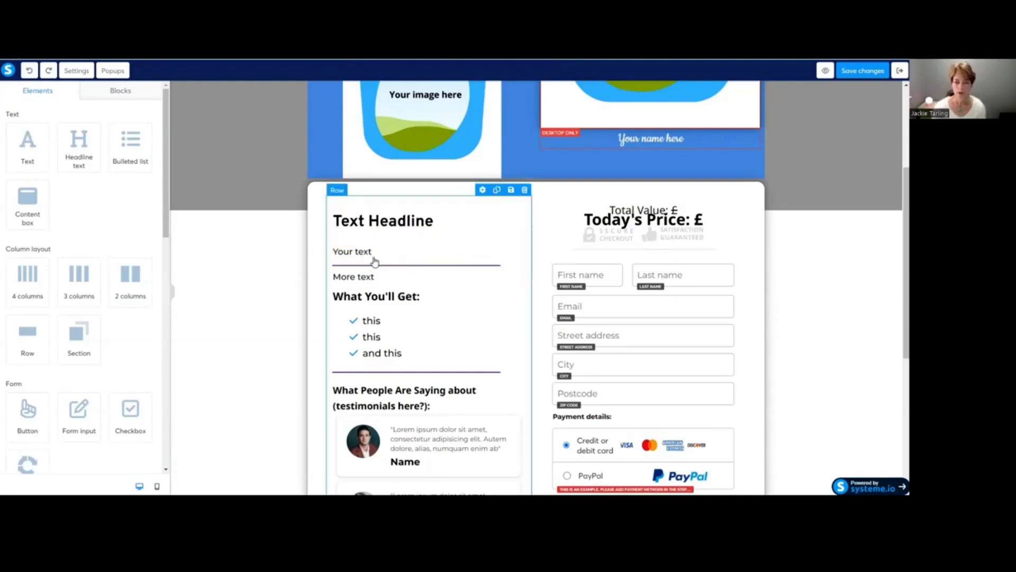
# Look over the settings of the checkmark bulleted list under "What You'll Get:" and the available bulleted list element.
pyautogui.scroll(-2, 395, 320)
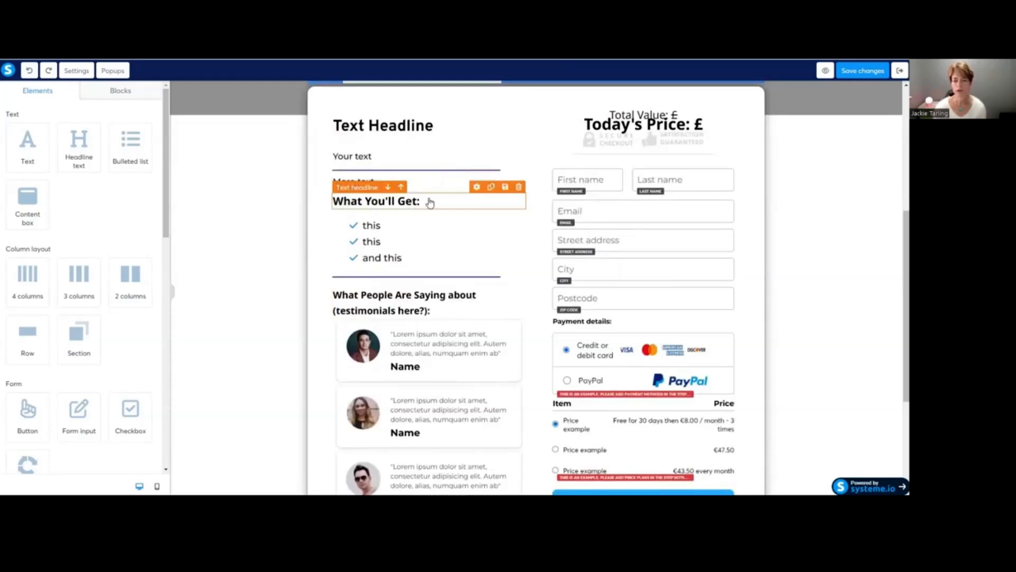
pyautogui.click(385, 226)
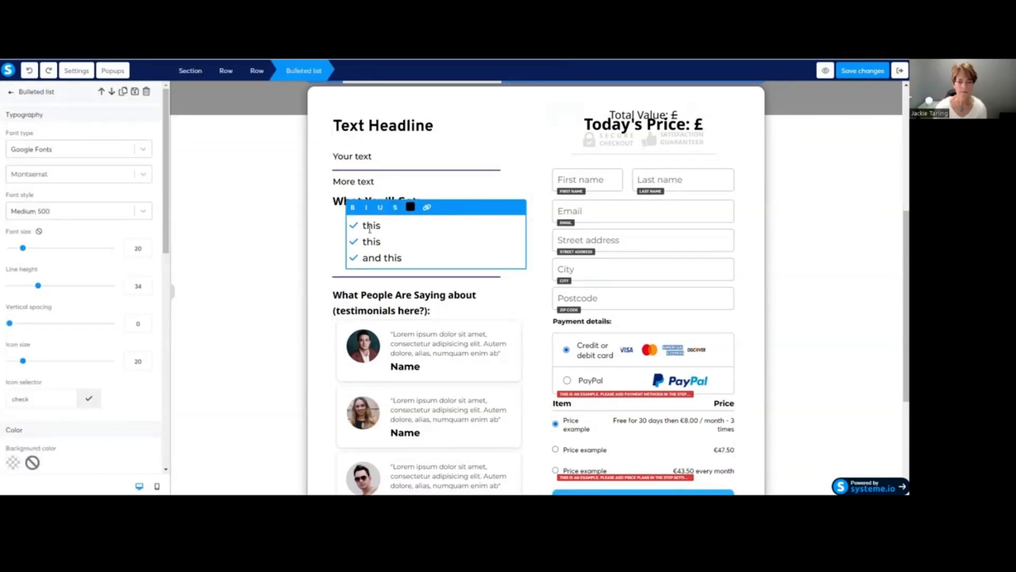
pyautogui.click(329, 218)
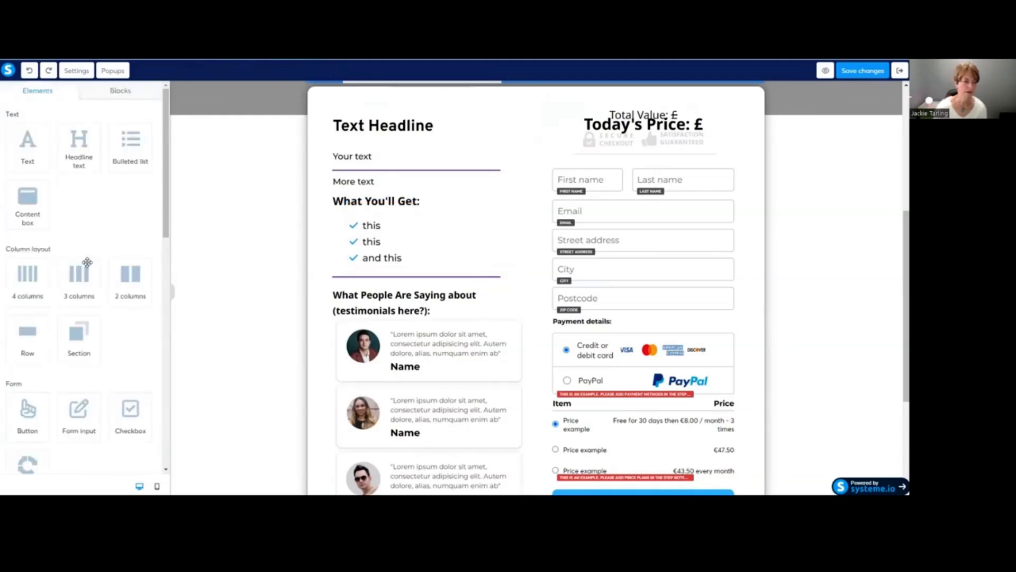
pyautogui.moveTo(129, 139); pyautogui.dragTo(186, 179)
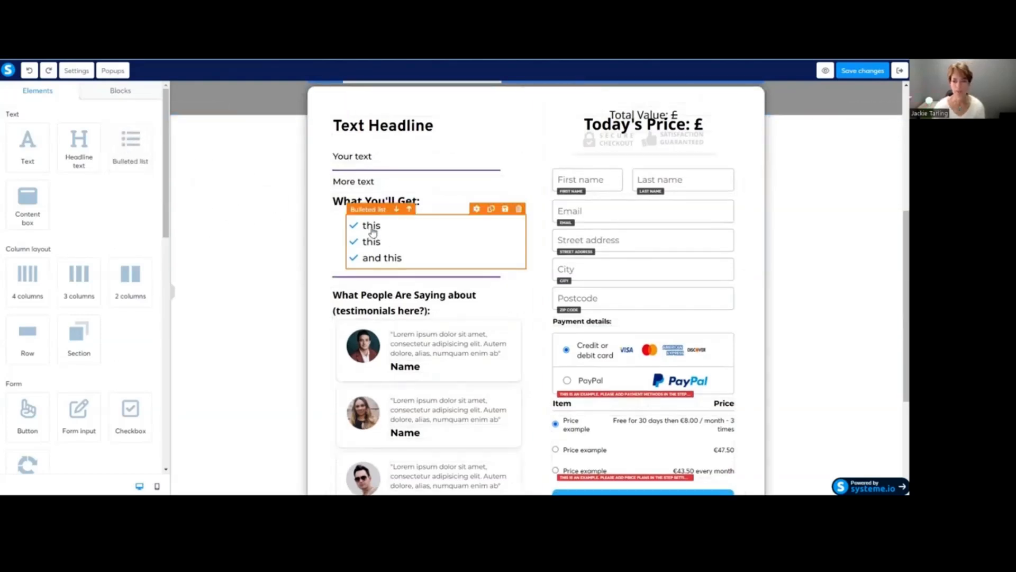
# Delete the photo from the first testimonial, and undo the deletion.
pyautogui.scroll(-5, 387, 259)
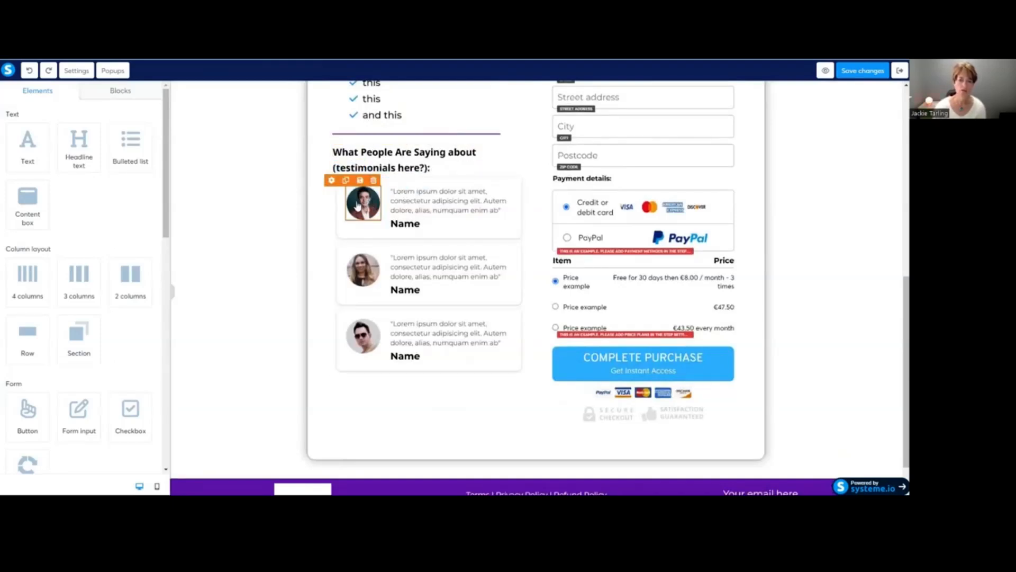
pyautogui.click(374, 180)
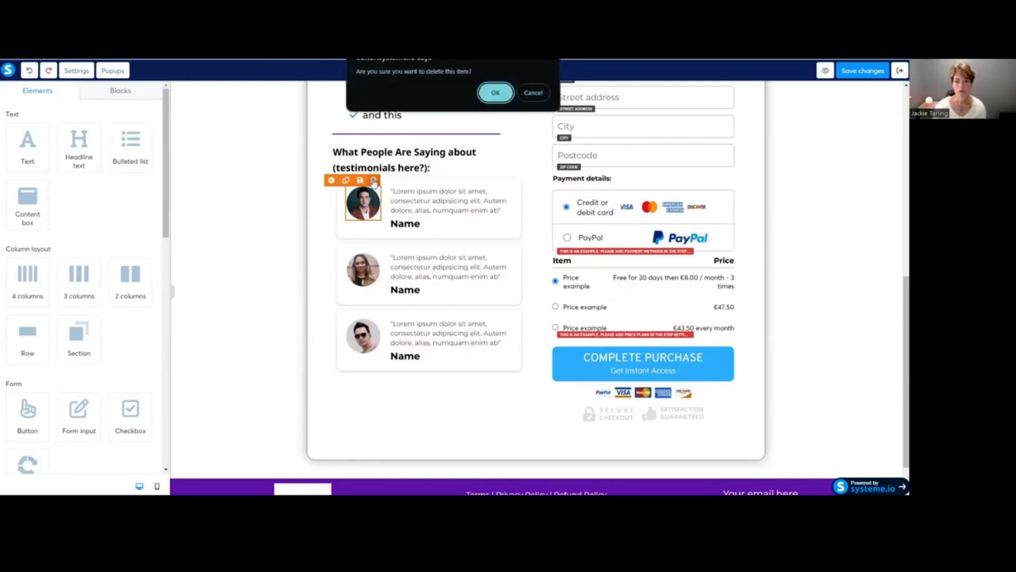
pyautogui.click(495, 94)
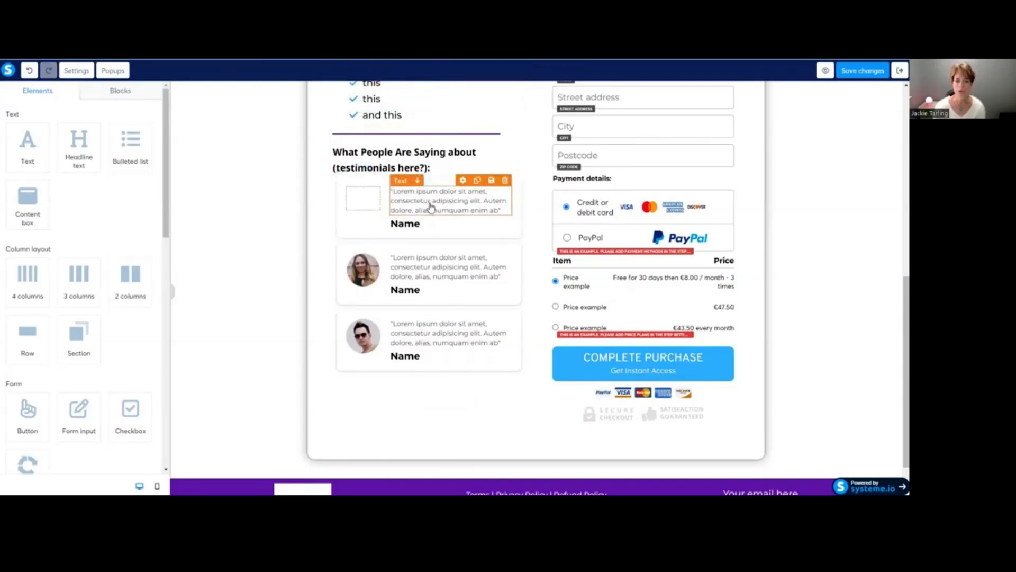
pyautogui.click(27, 71)
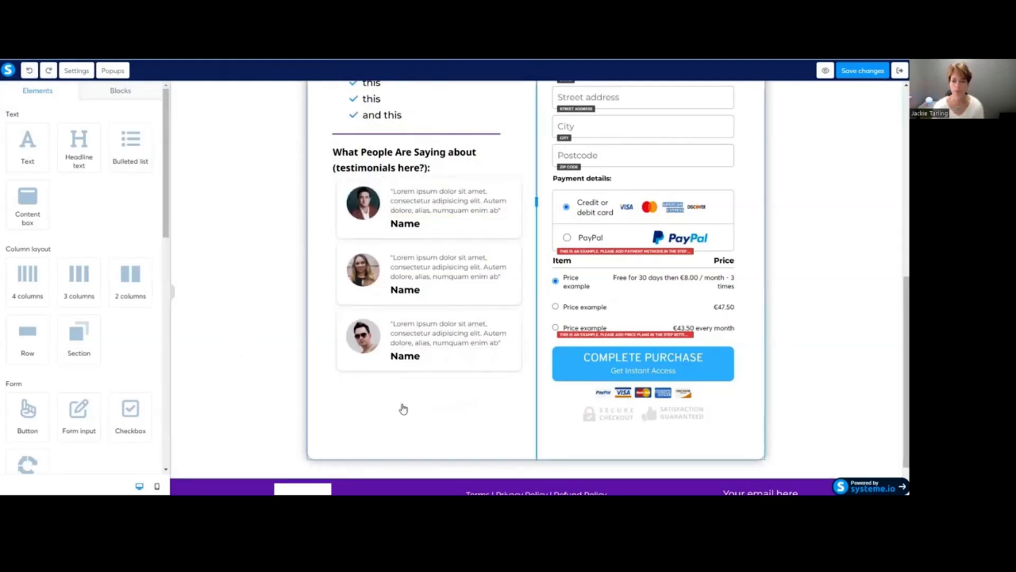
# Set the bottom margin of the "Total Value: £" headline above the order form to 28.
pyautogui.scroll(-1, 402, 408)
pyautogui.scroll(2, 402, 407)
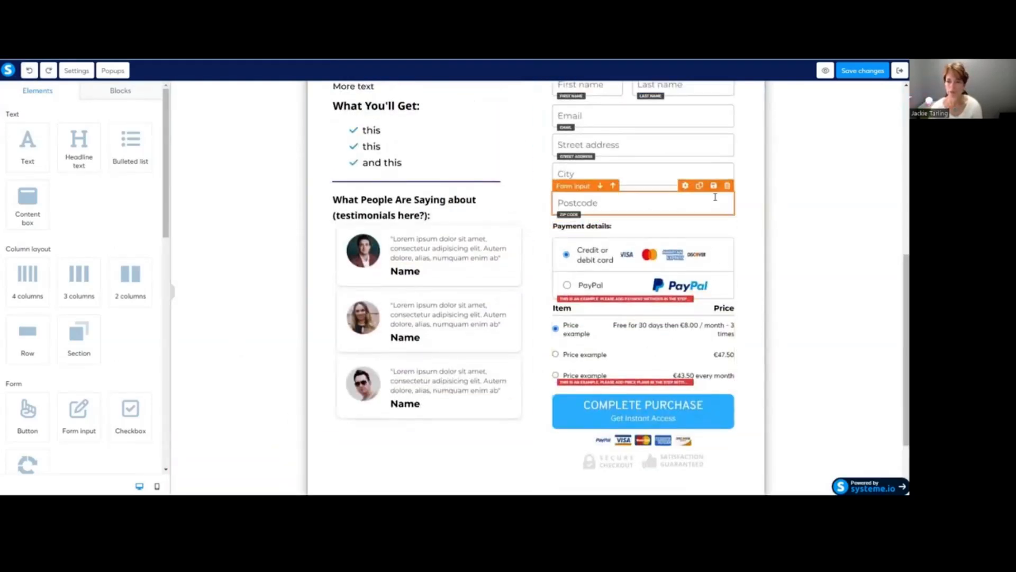
pyautogui.scroll(3, 715, 196)
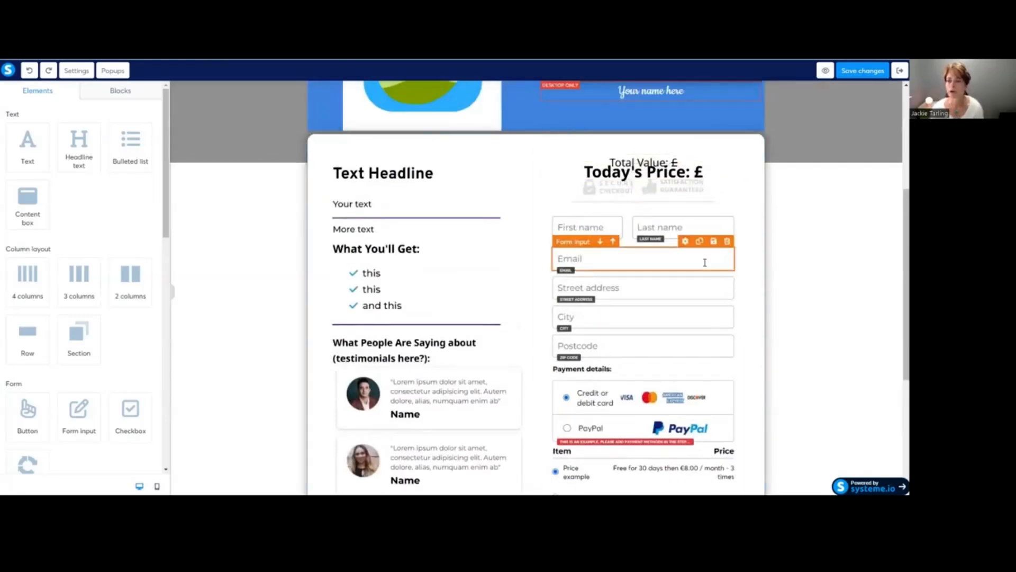
pyautogui.click(643, 160)
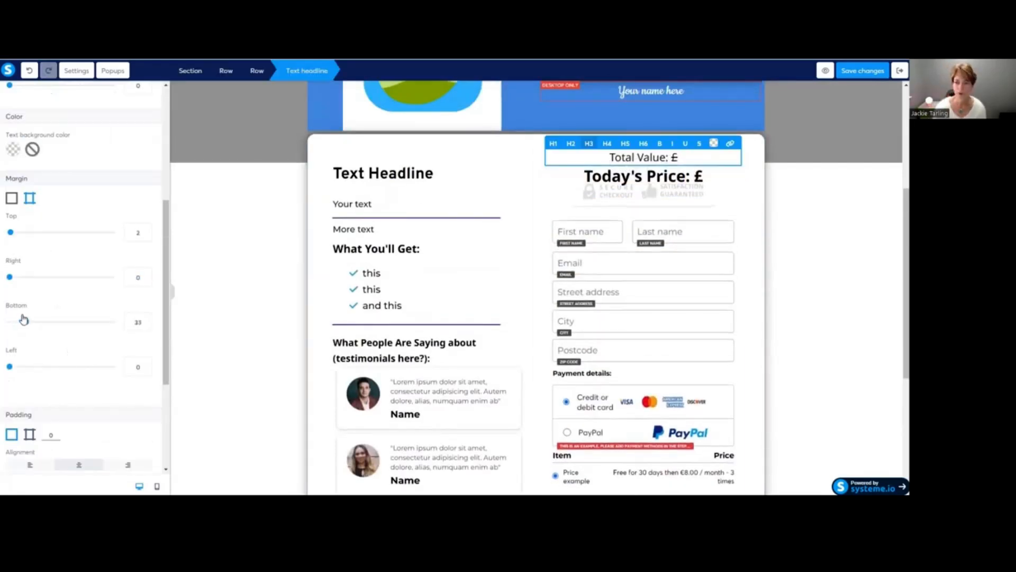
pyautogui.moveTo(22, 319); pyautogui.dragTo(25, 319)
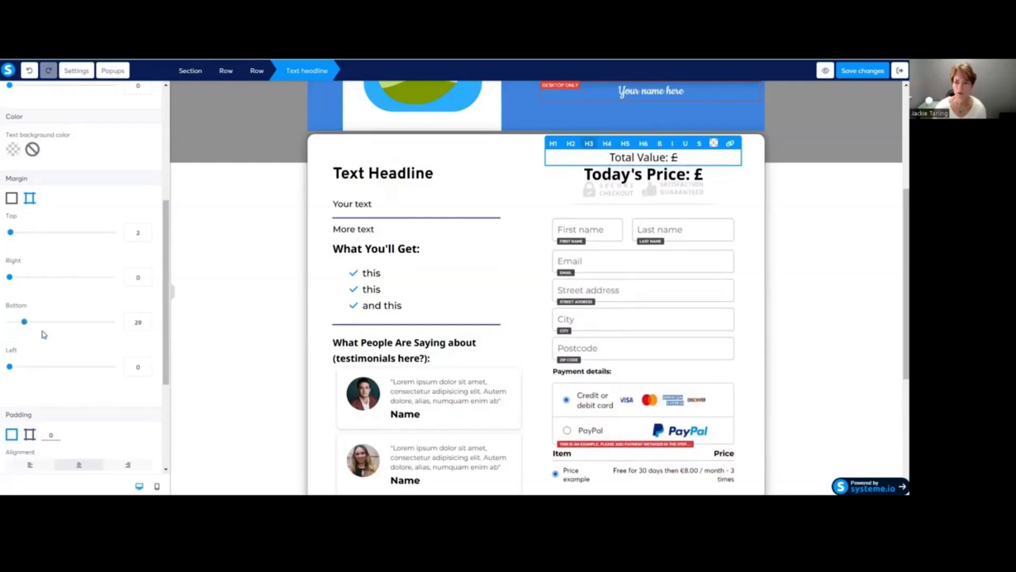
pyautogui.click(672, 194)
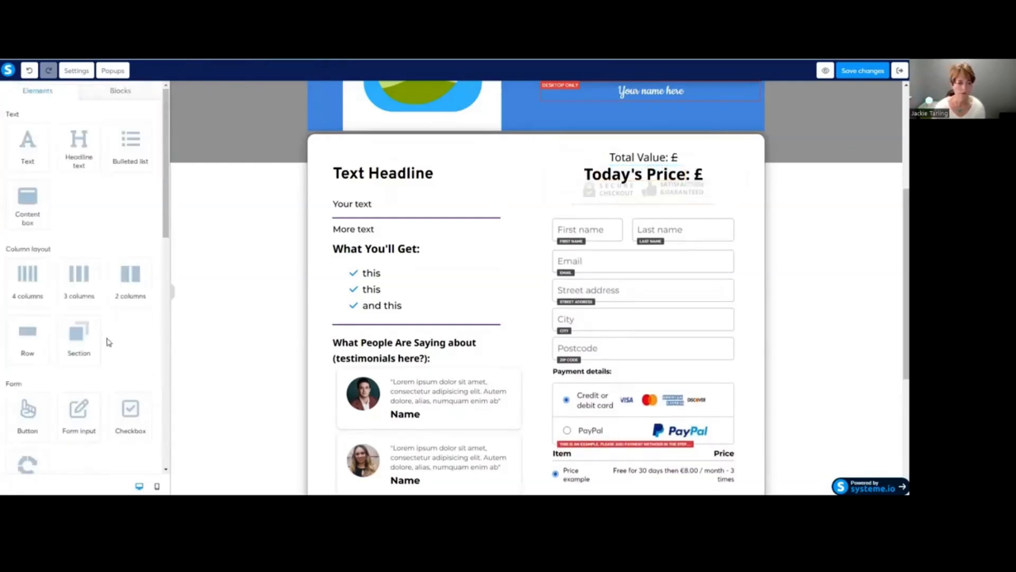
# Set the bottom margin of the "Today's Price: £" headline to 29 to clear the secure checkout badges below it.
pyautogui.click(637, 197)
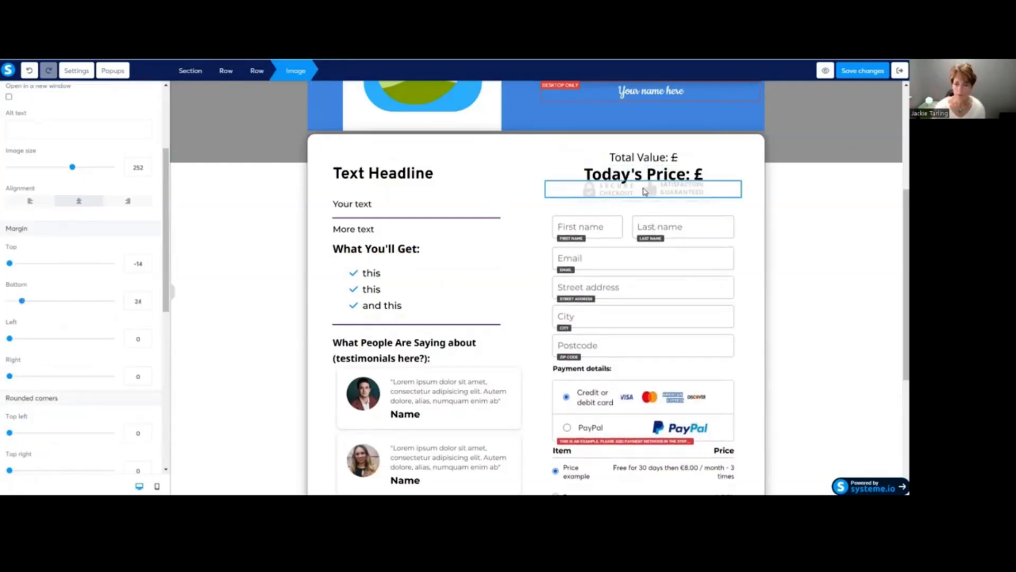
pyautogui.click(644, 180)
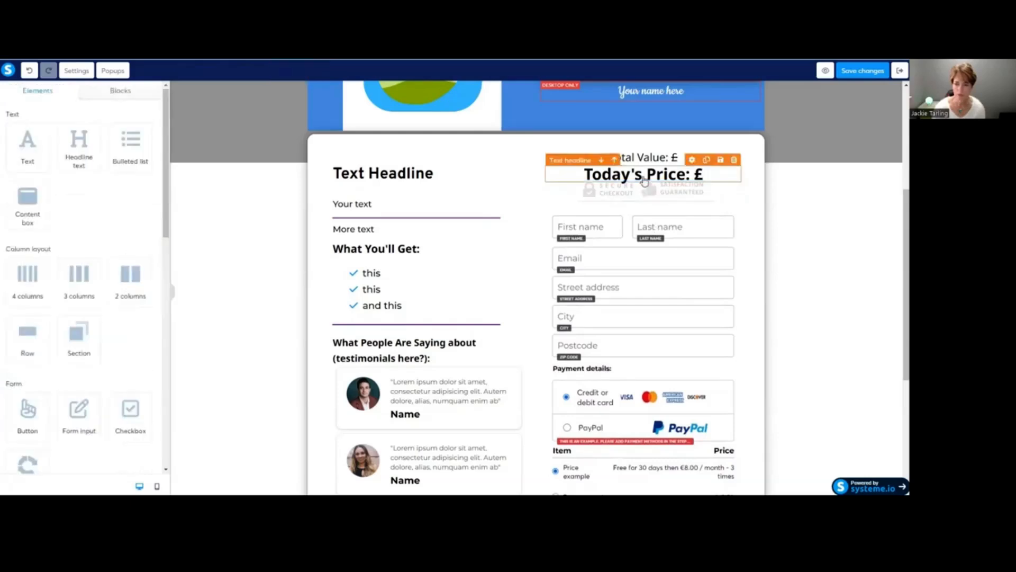
pyautogui.click(645, 181)
pyautogui.scroll(-5, 48, 352)
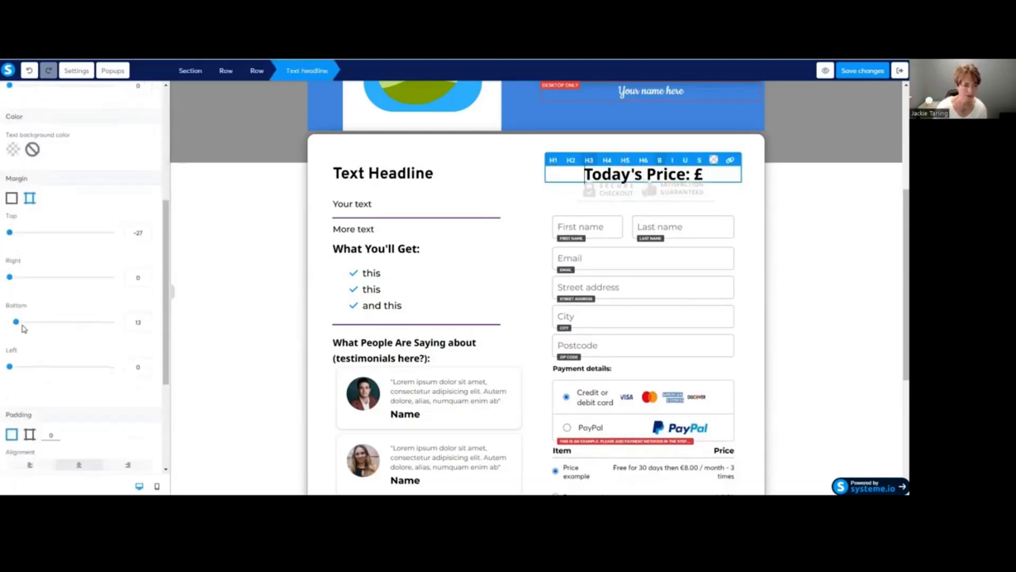
pyautogui.moveTo(16, 321); pyautogui.dragTo(23, 323)
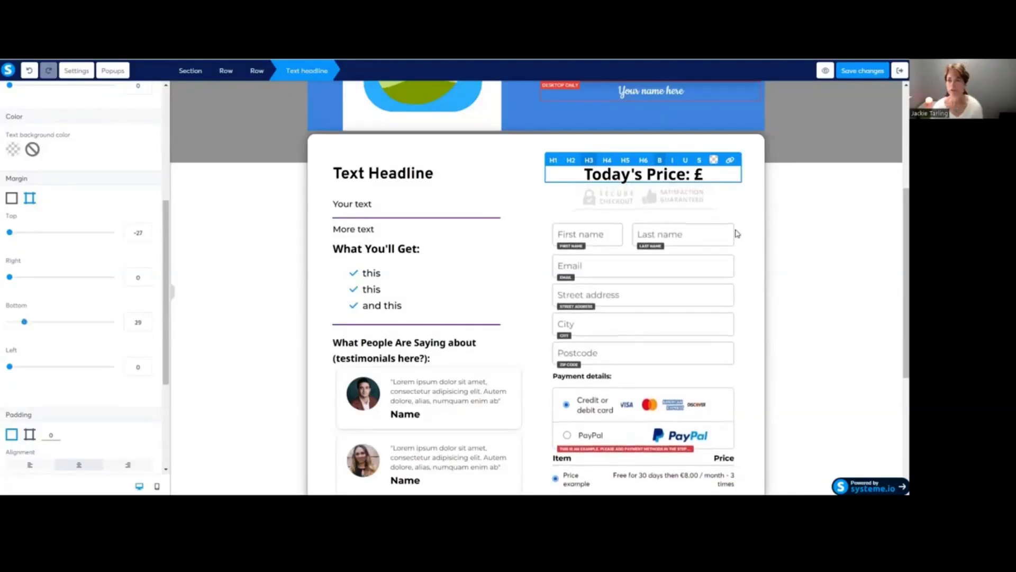
pyautogui.click(738, 207)
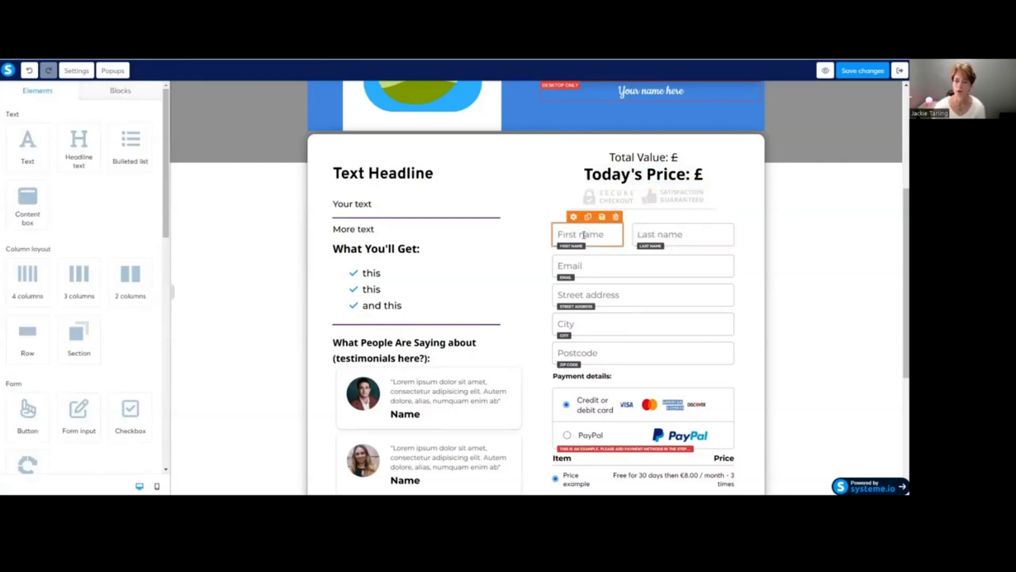
# Review the available form and payment elements, and examine the order form's fields, payment methods and price options down to the footer.
pyautogui.scroll(-5, 87, 249)
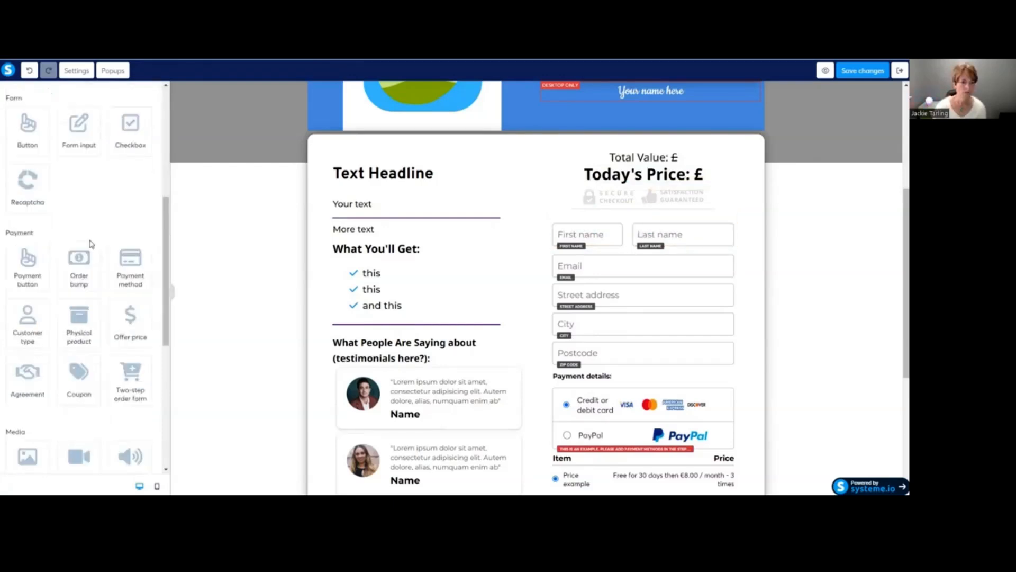
pyautogui.scroll(2, 88, 264)
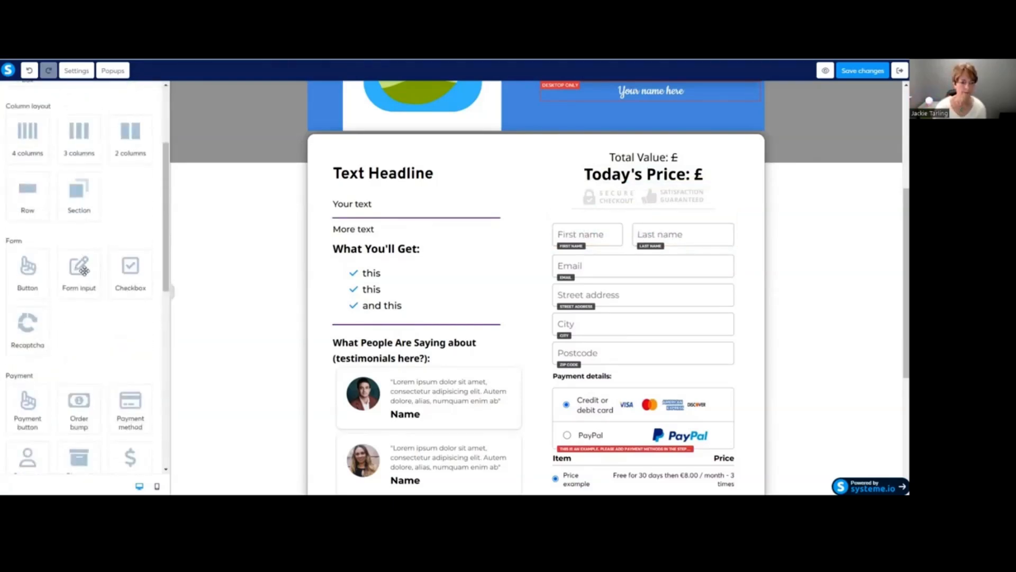
pyautogui.scroll(3, 84, 270)
pyautogui.scroll(1, 609, 290)
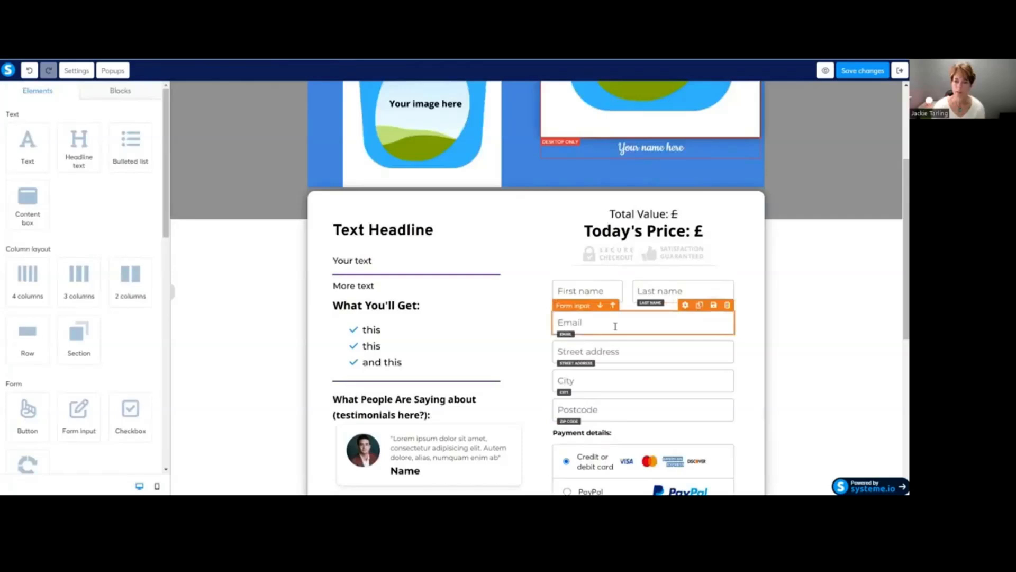
pyautogui.scroll(-3, 615, 326)
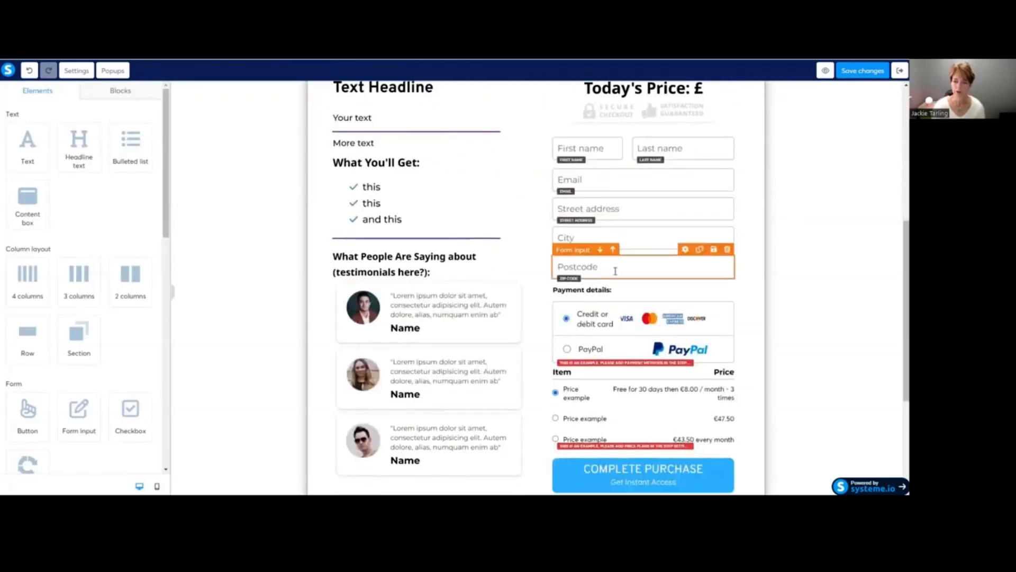
pyautogui.scroll(-3, 629, 271)
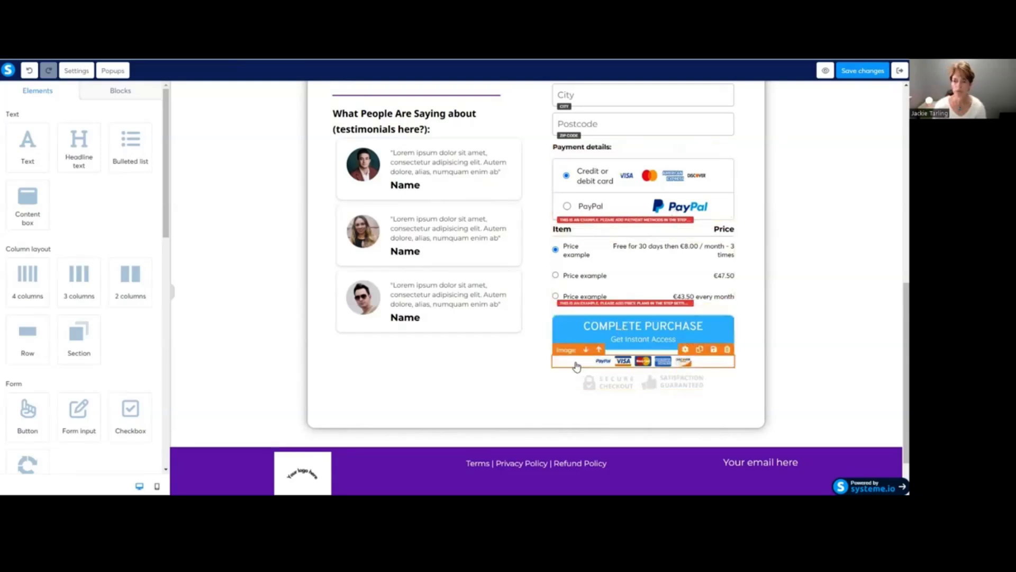
pyautogui.scroll(-1, 521, 363)
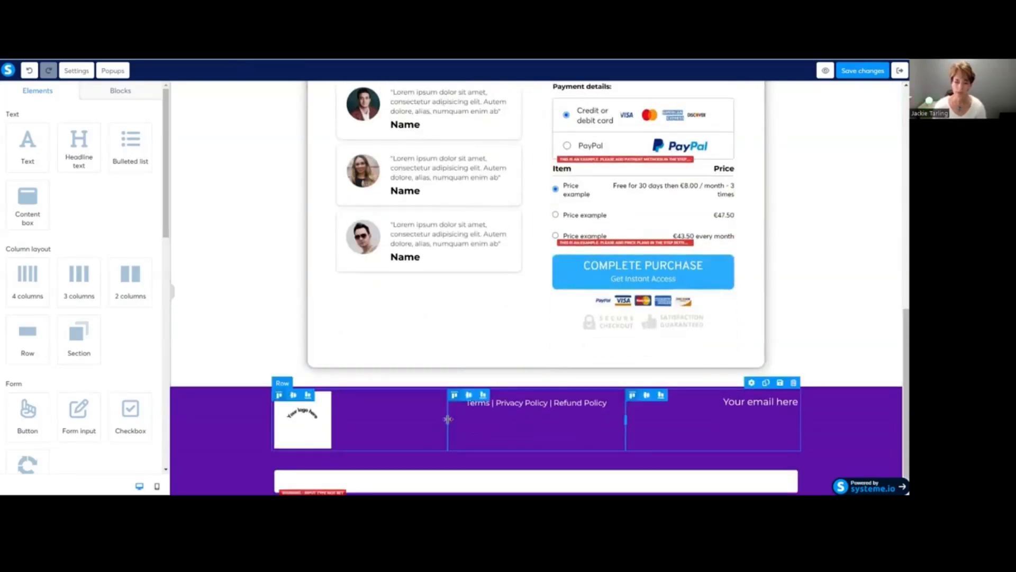
# Look at the image settings of the logo placeholder in the purple footer.
pyautogui.click(298, 420)
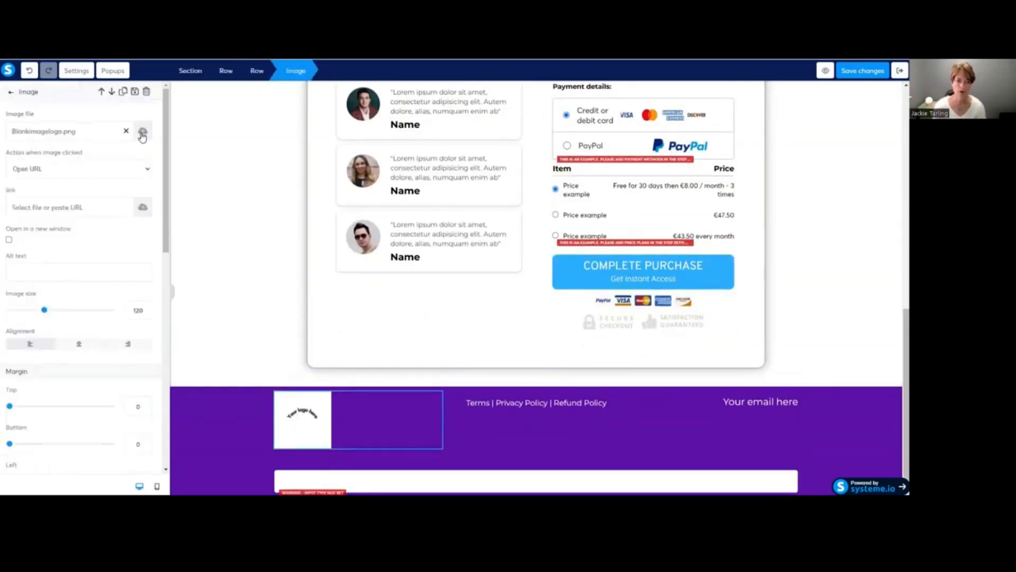
pyautogui.click(474, 418)
pyautogui.click(638, 409)
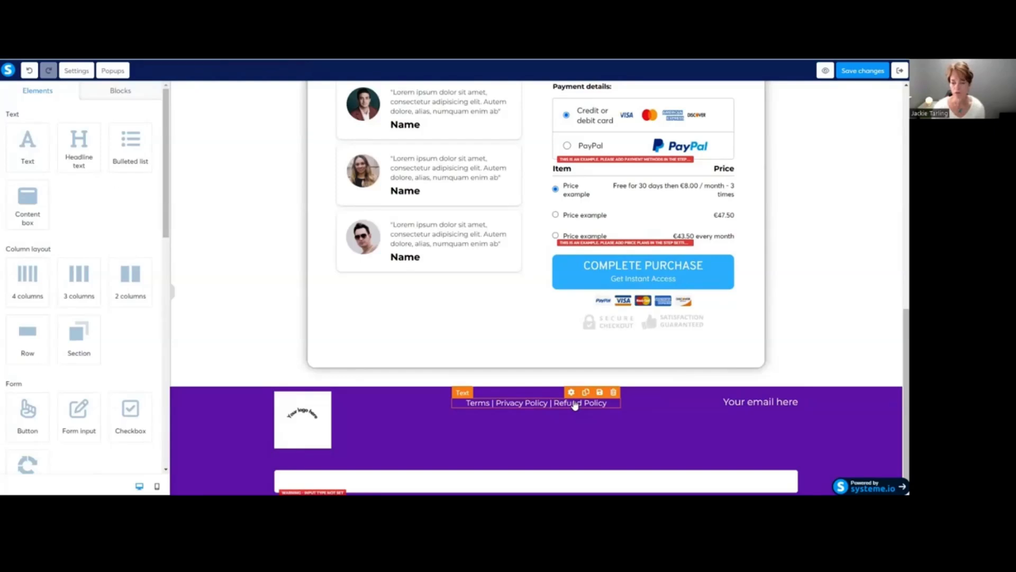
# Upload TermsandConditions.pdf from the Systeme folder and insert it as the link for "Terms" in the purple footer.
pyautogui.click(465, 402)
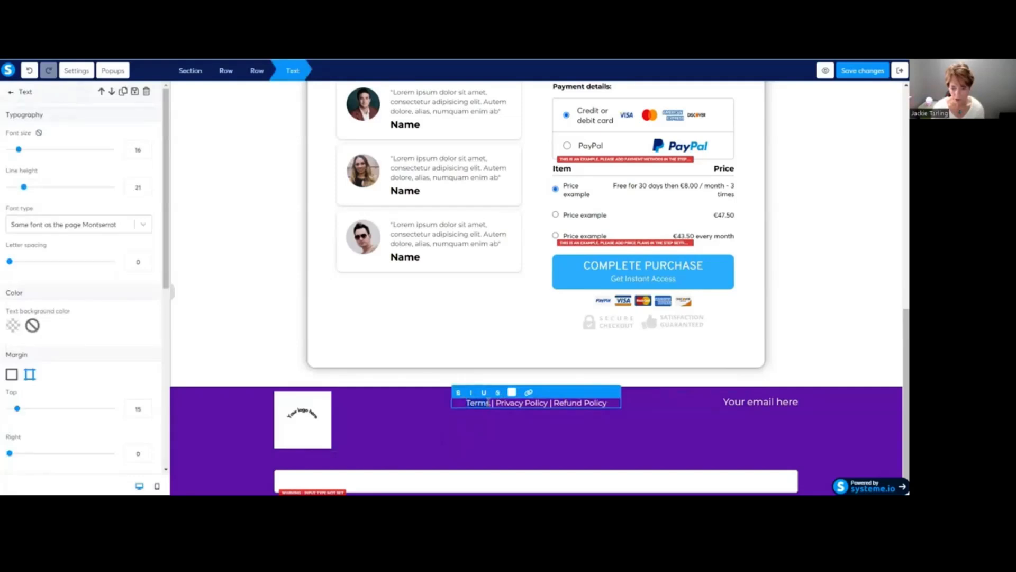
pyautogui.click(528, 393)
pyautogui.click(558, 393)
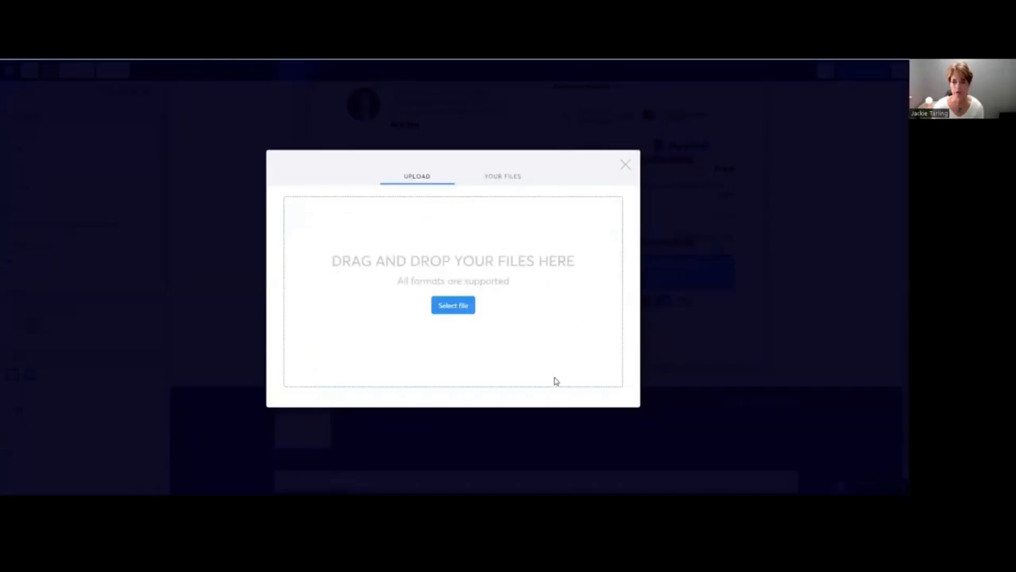
pyautogui.click(453, 305)
pyautogui.scroll(-9, 51, 181)
pyautogui.click(42, 237)
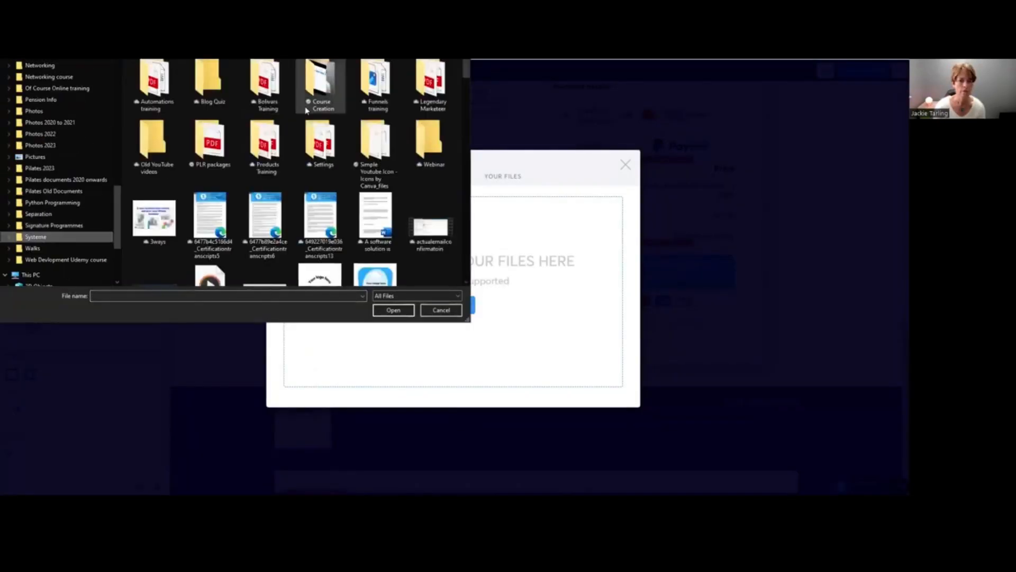
pyautogui.click(168, 158)
pyautogui.click(393, 310)
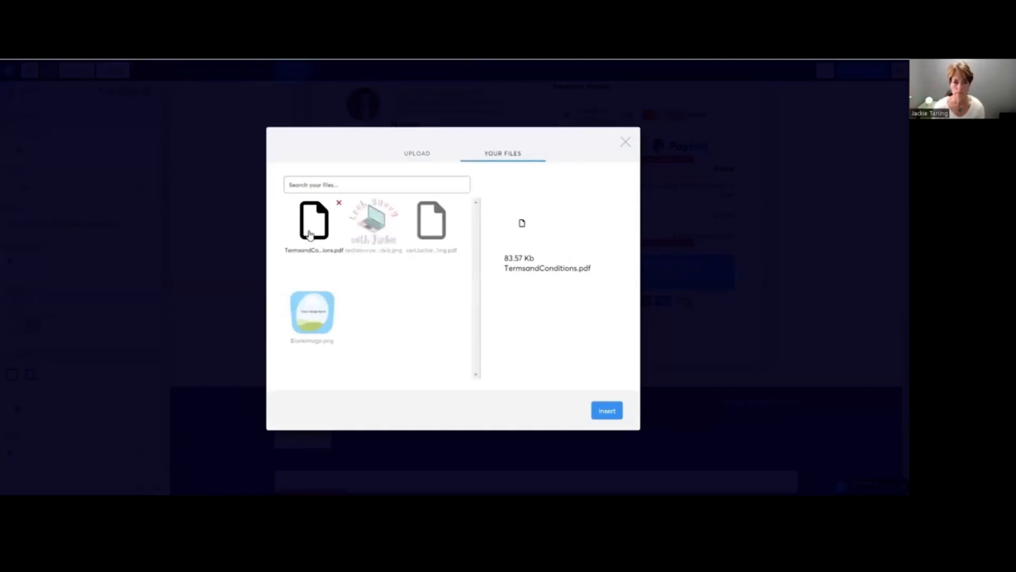
pyautogui.click(606, 411)
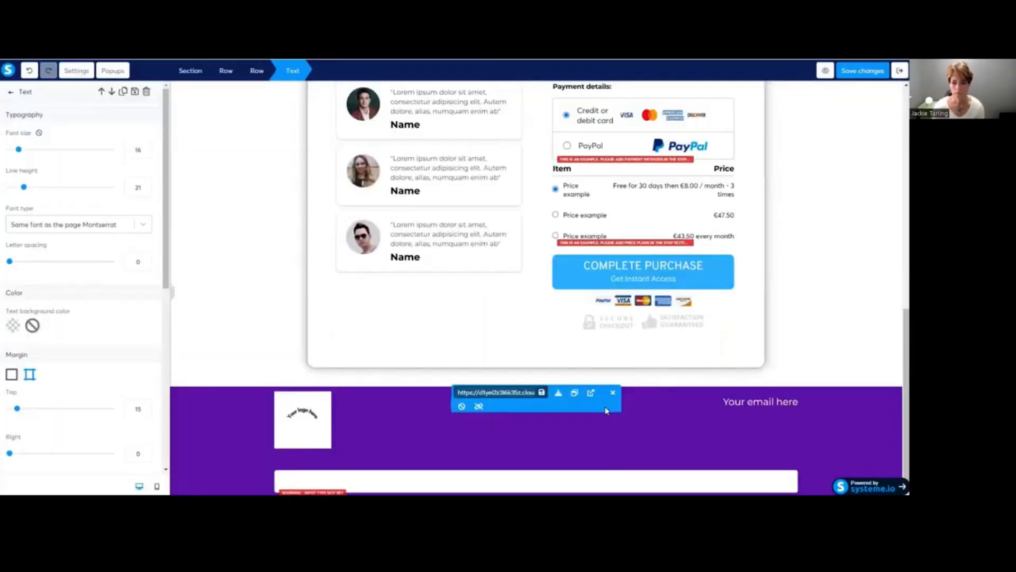
# Reopen the link of the footer's "Terms" text and save the inserted file URL.
pyautogui.click(489, 433)
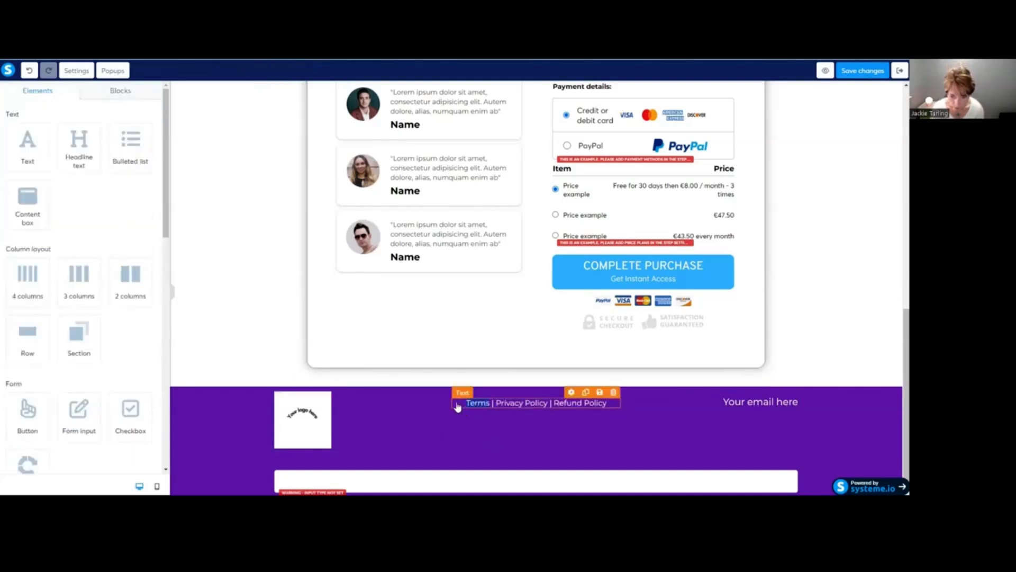
pyautogui.click(555, 402)
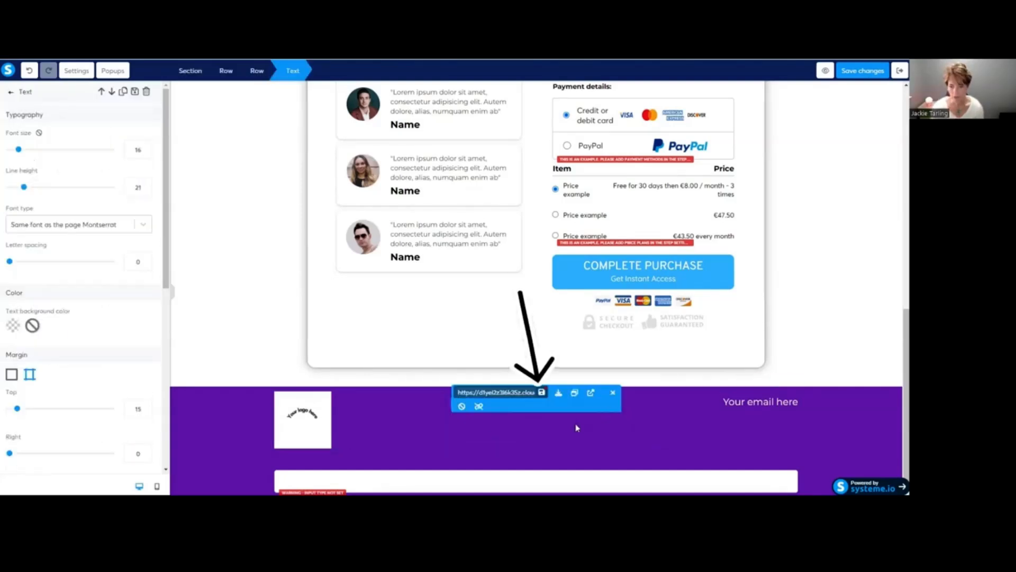
pyautogui.click(541, 392)
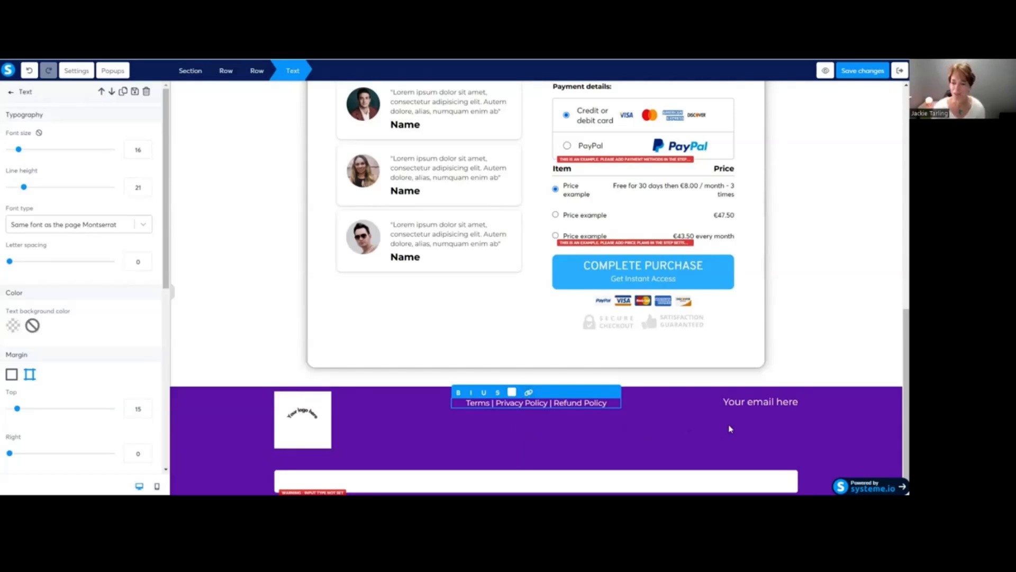
# Look at the text settings of the "Your email here" placeholder in the footer.
pyautogui.click(733, 403)
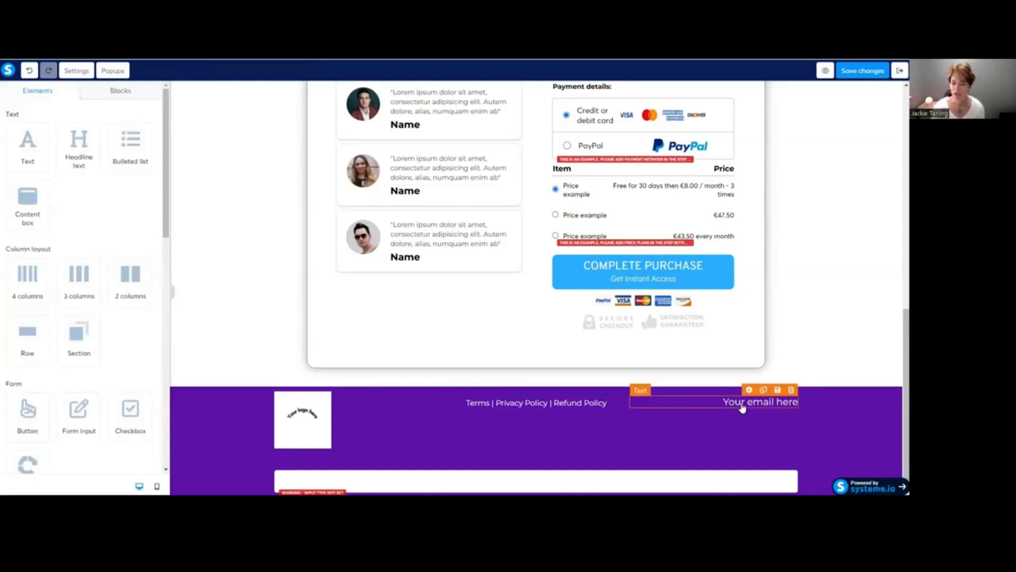
pyautogui.click(714, 405)
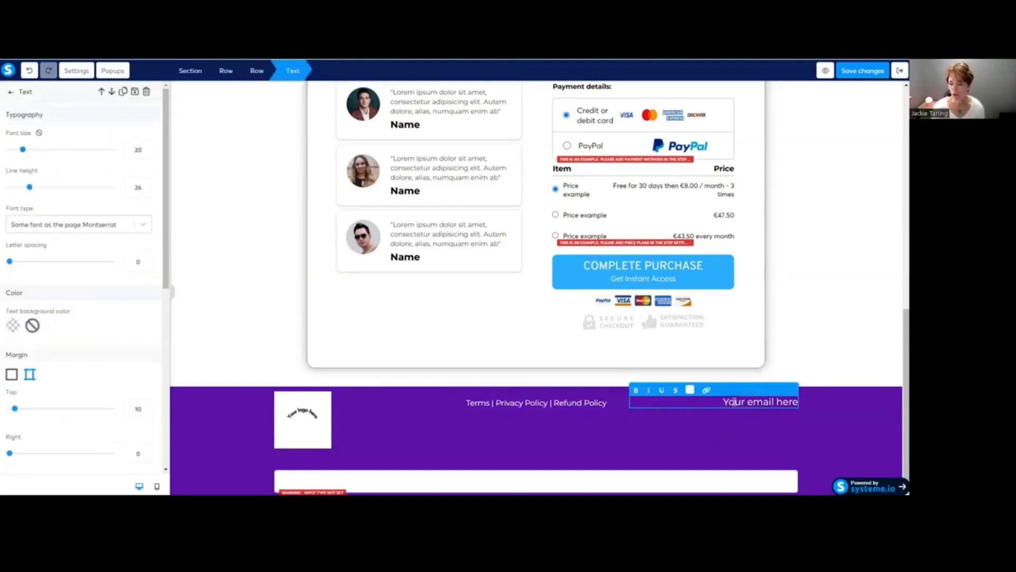
pyautogui.click(707, 419)
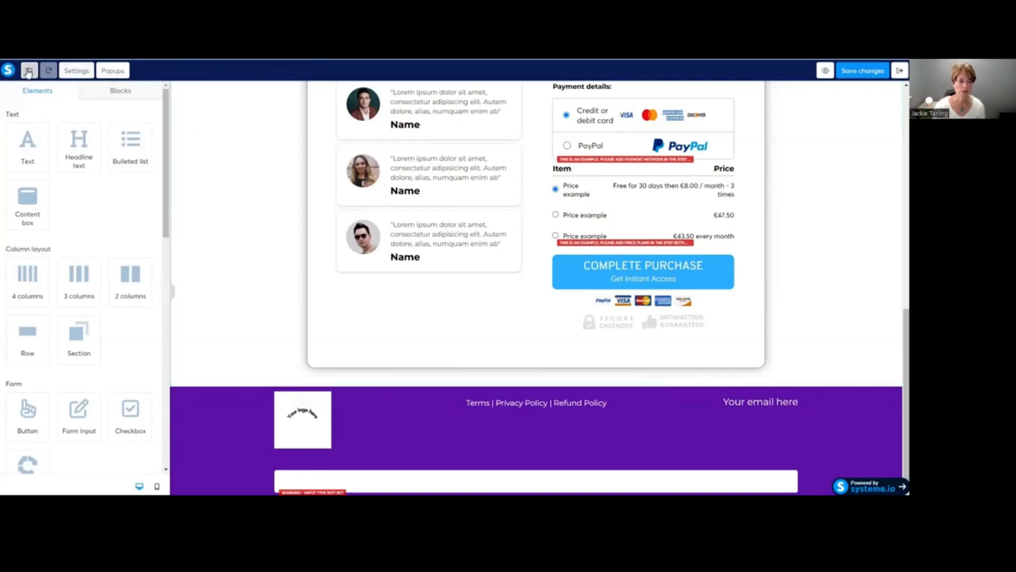
# Leave the order page editor and open the funnel's Thank You page for editing.
pyautogui.scroll(10, 250, 286)
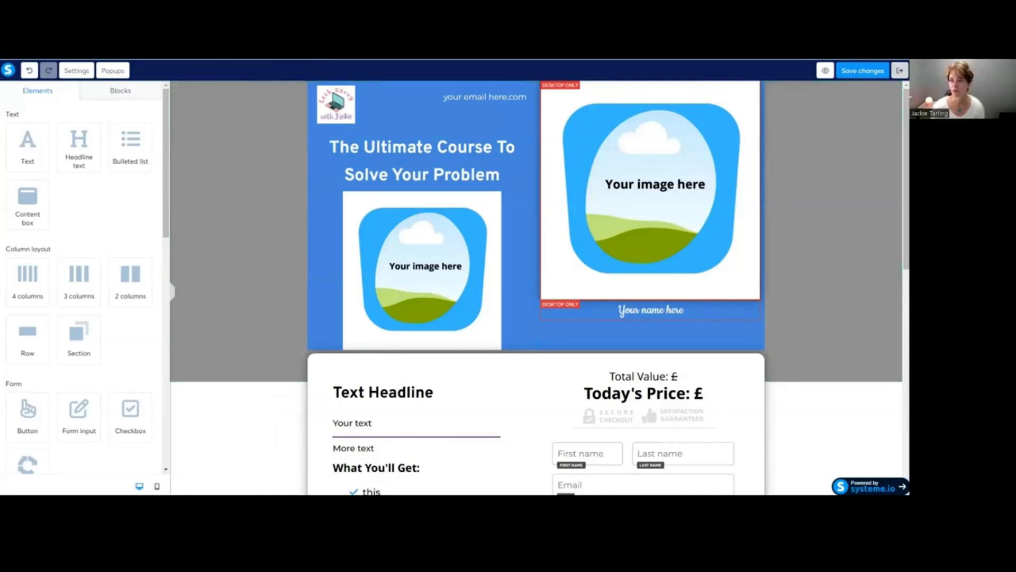
pyautogui.click(900, 71)
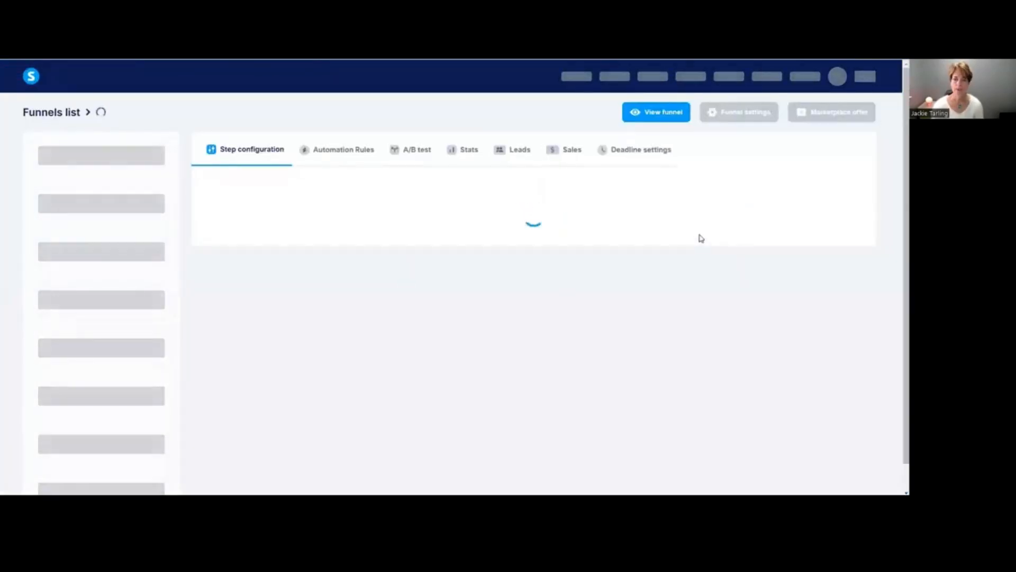
pyautogui.scroll(-1, 701, 239)
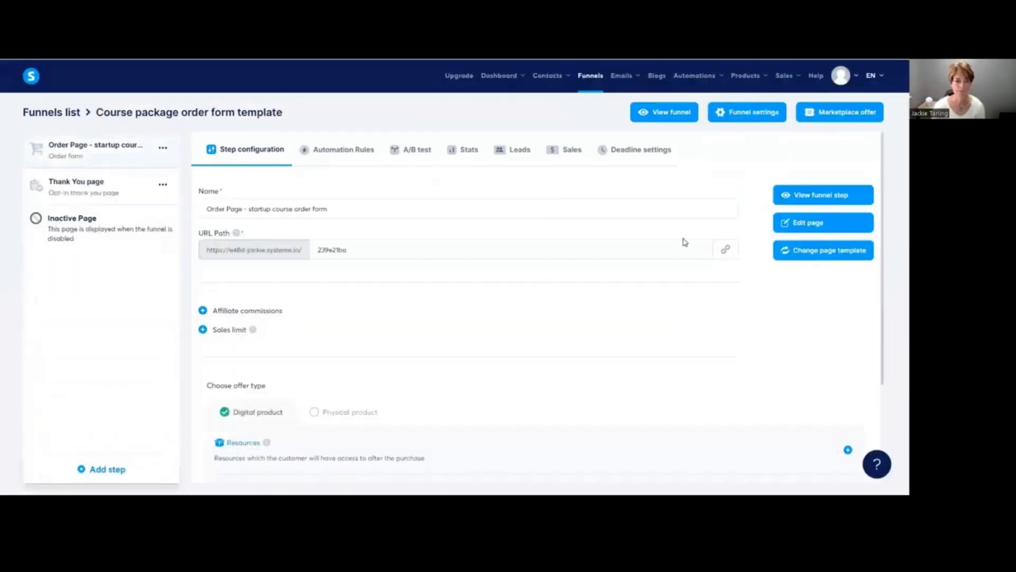
pyautogui.click(88, 186)
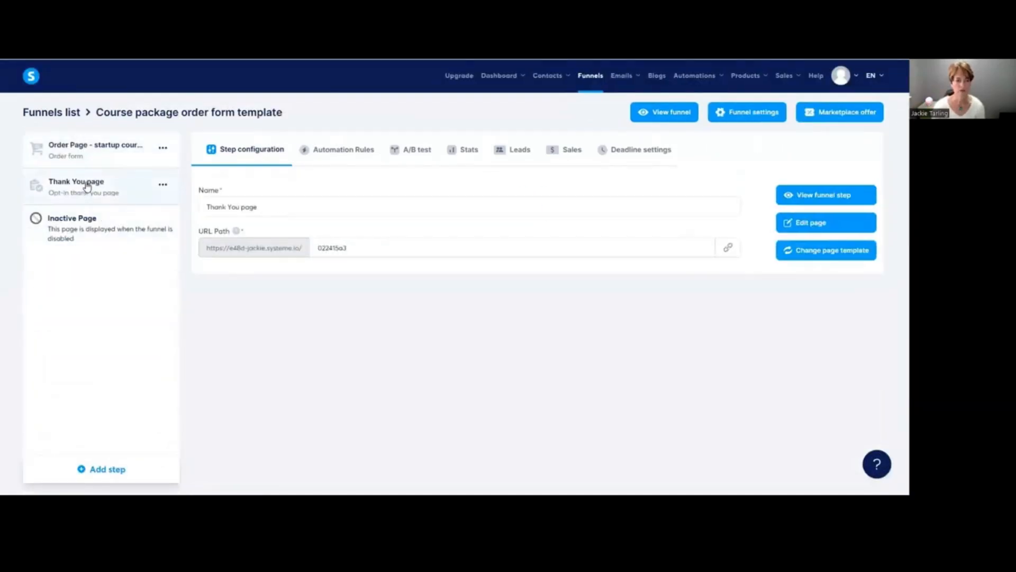
pyautogui.click(810, 222)
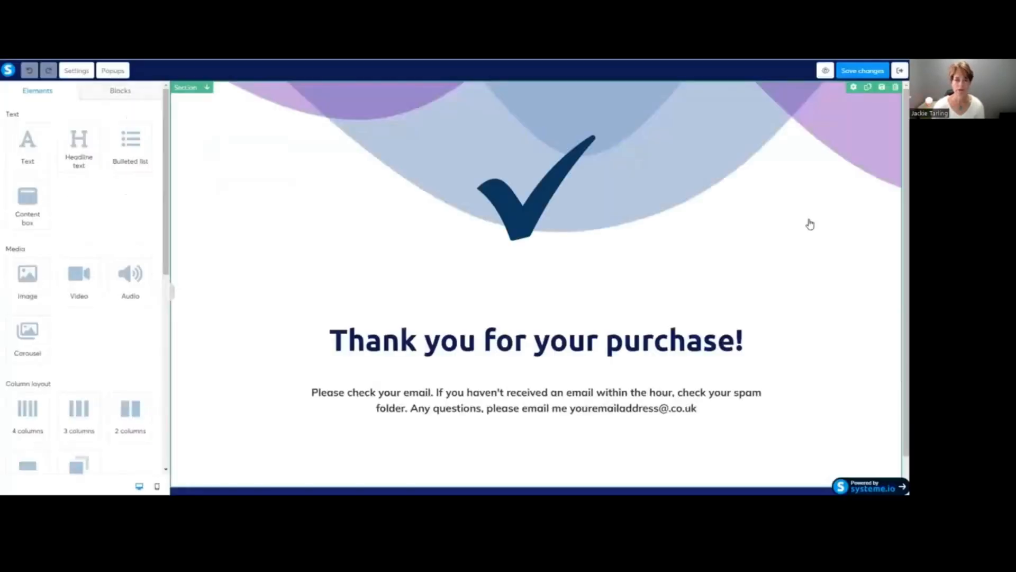
# Examine the thank you page's section settings, including its background image, and the image settings of the check mark.
pyautogui.click(394, 98)
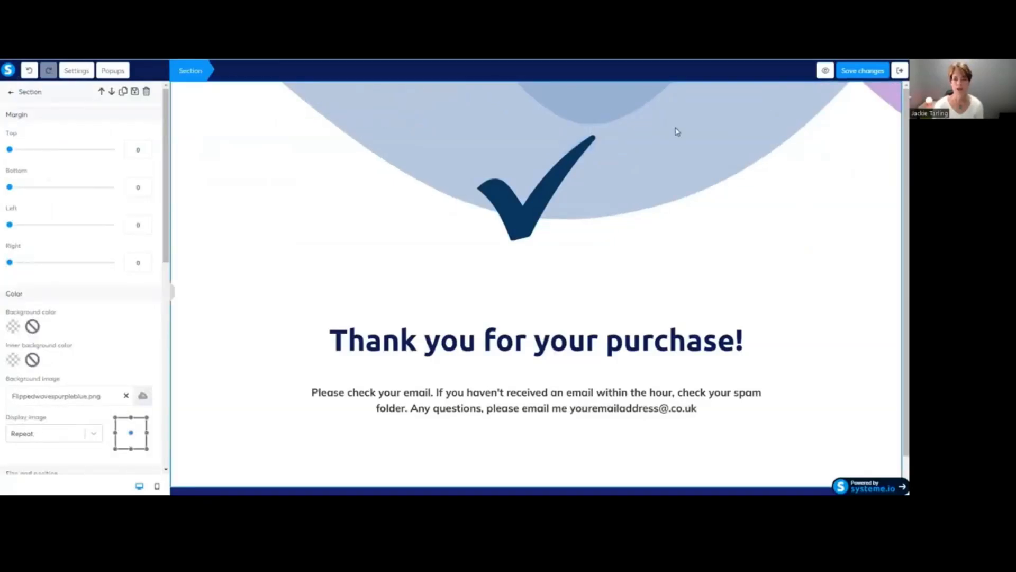
pyautogui.scroll(-10, 96, 210)
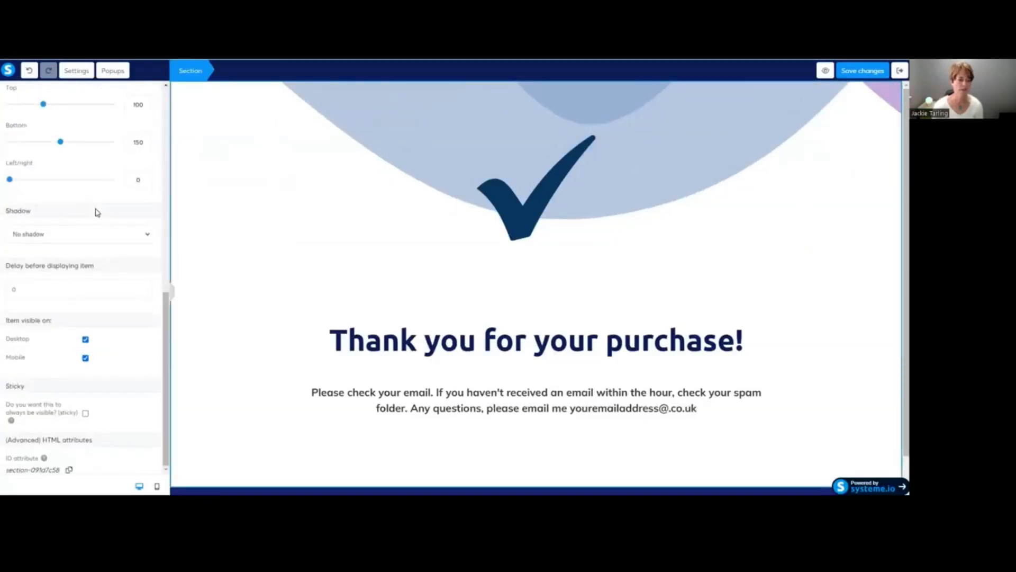
pyautogui.click(521, 203)
pyautogui.click(546, 197)
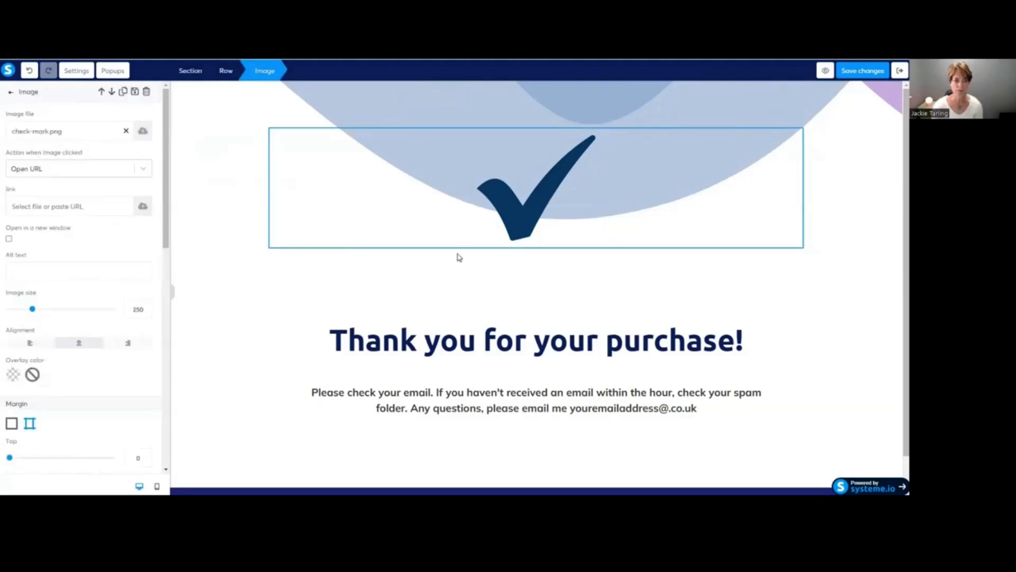
pyautogui.click(451, 292)
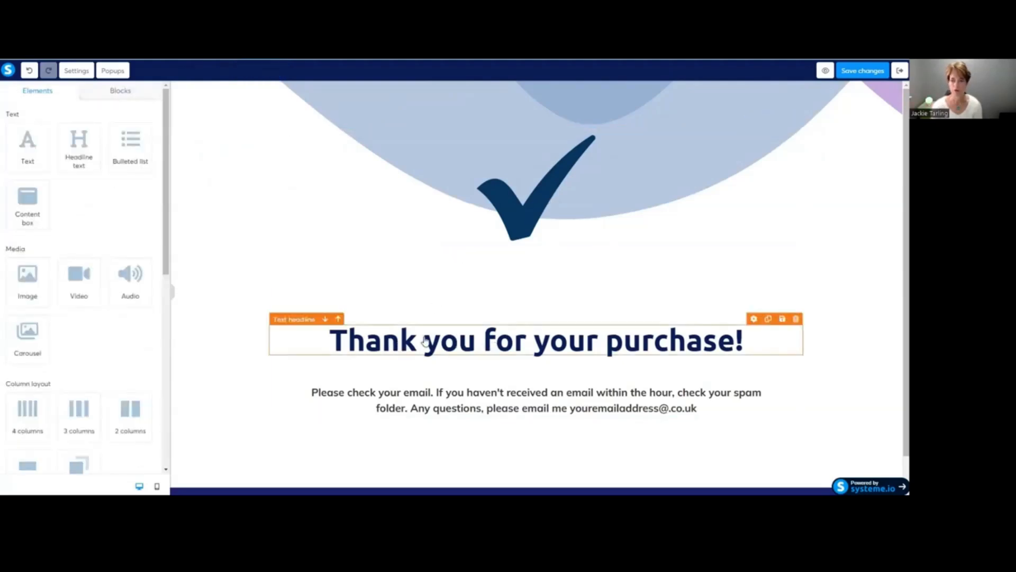
# Set the background colour of the thank you page's footer section to the default turquoise, save the changes and exit the editor.
pyautogui.scroll(-1, 677, 368)
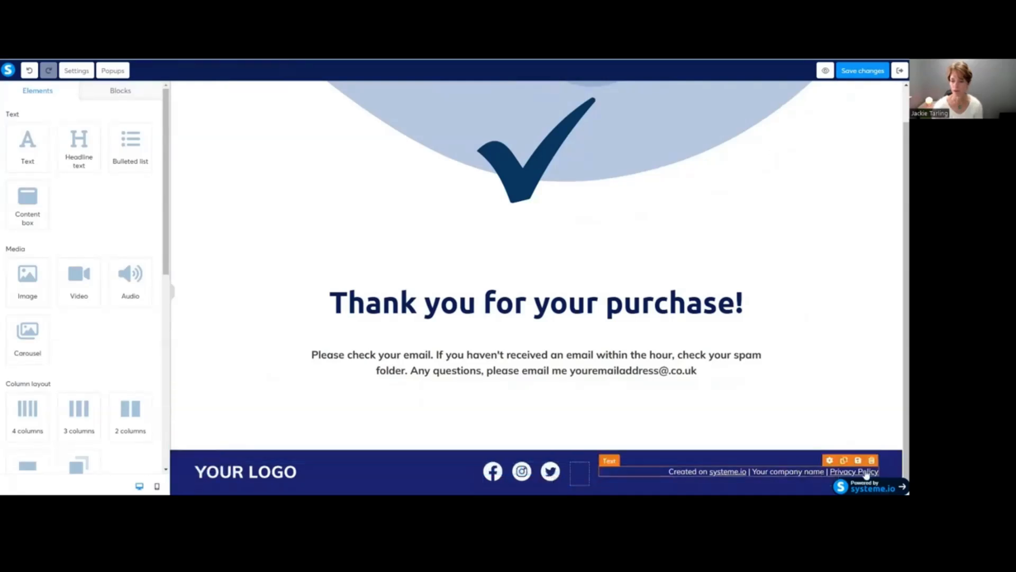
pyautogui.click(726, 486)
pyautogui.click(12, 326)
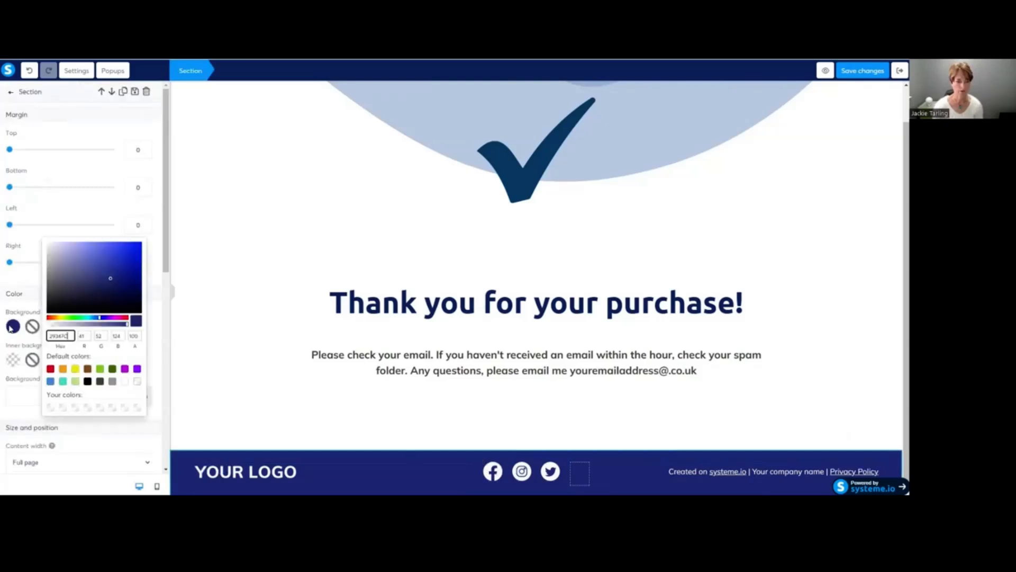
pyautogui.click(63, 382)
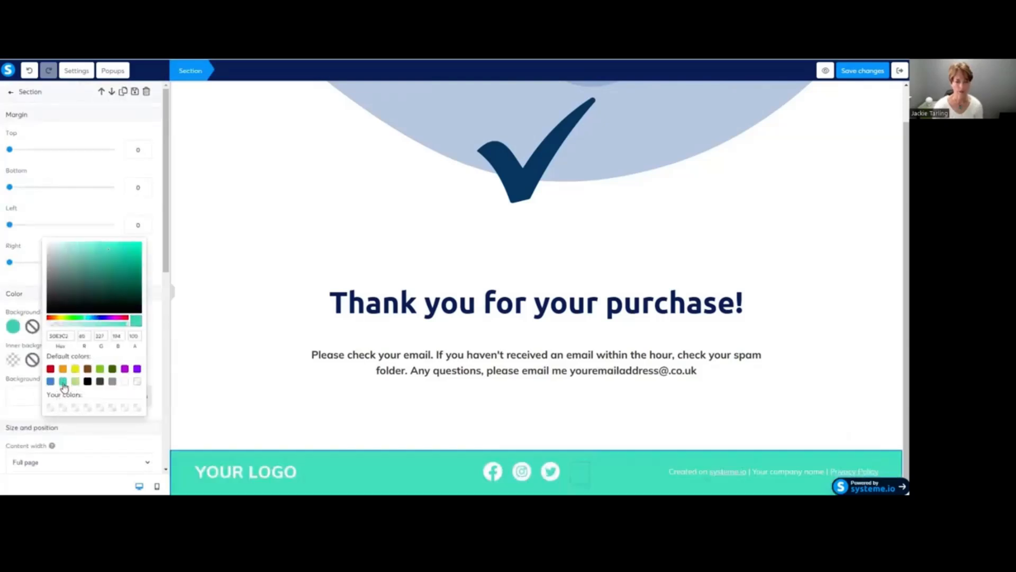
pyautogui.click(302, 411)
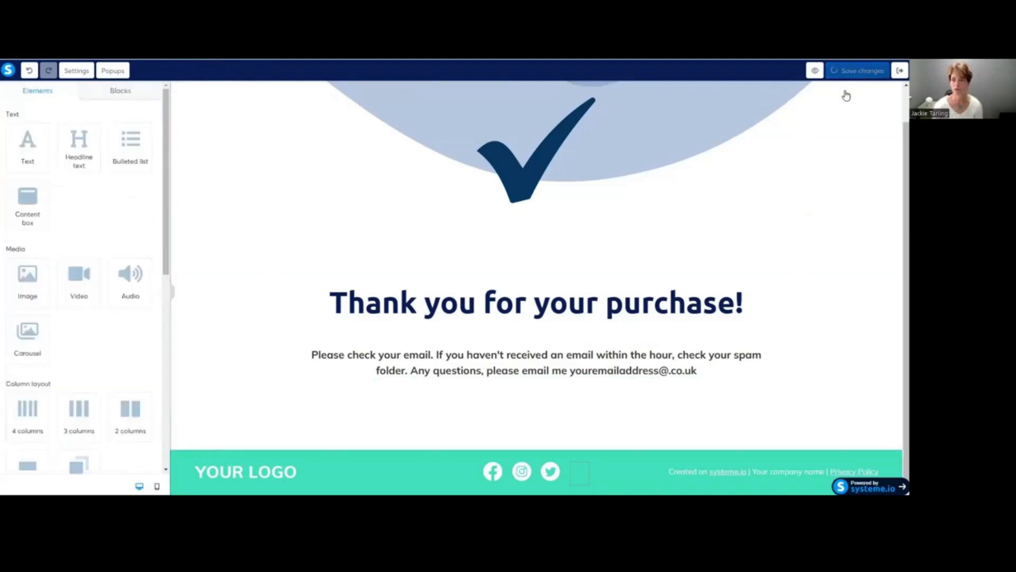
pyautogui.click(900, 71)
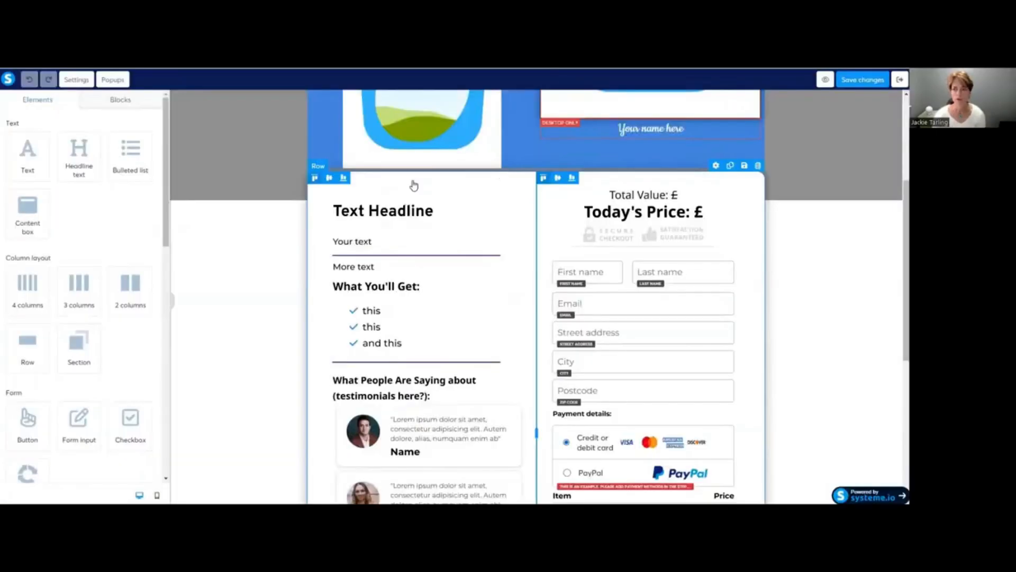
# Set the font size of "Text Headline" on the order page to 39, with Google Fonts as its font type.
pyautogui.click(369, 213)
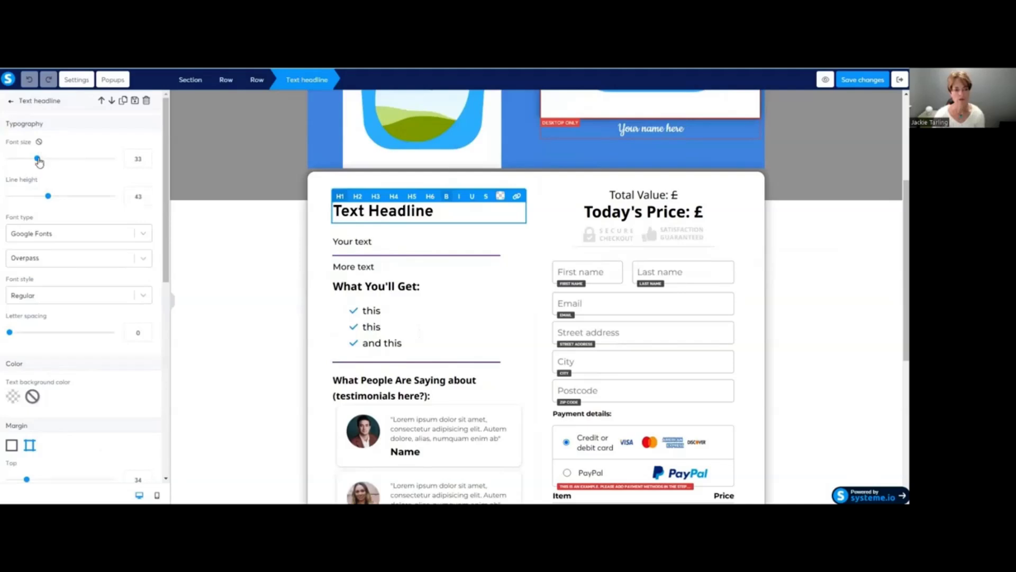
pyautogui.moveTo(39, 161); pyautogui.dragTo(45, 163)
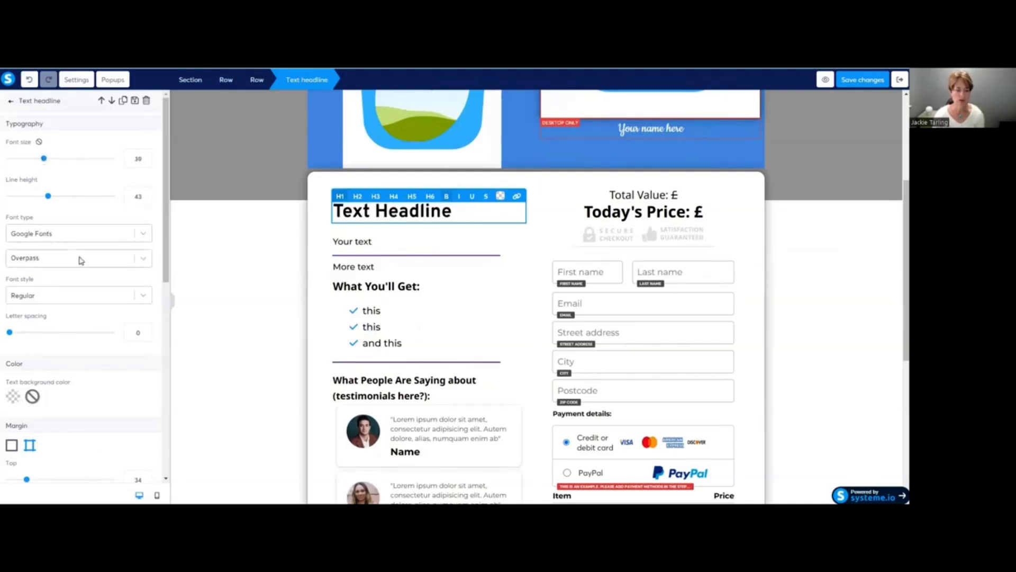
pyautogui.click(142, 234)
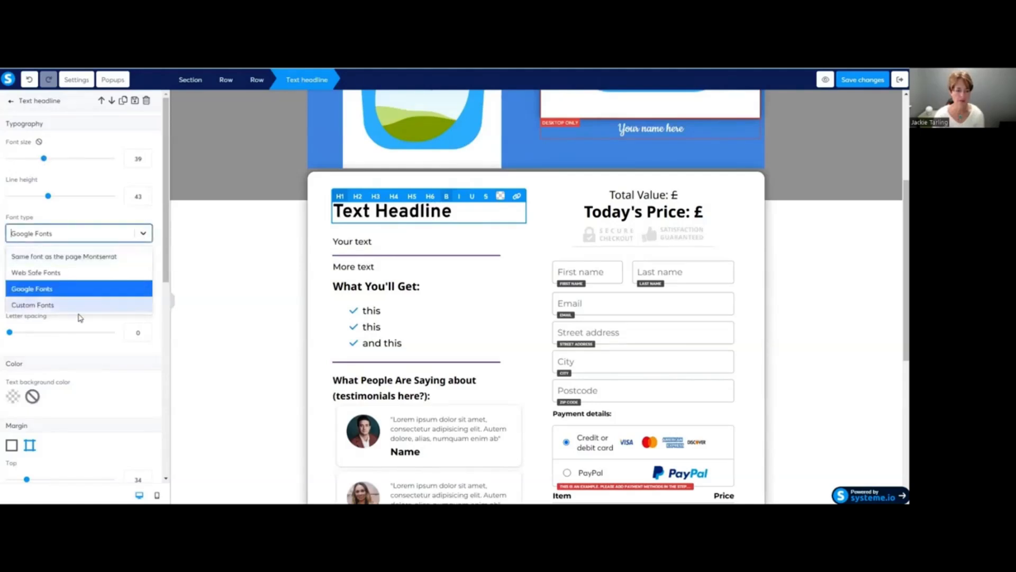
pyautogui.click(59, 290)
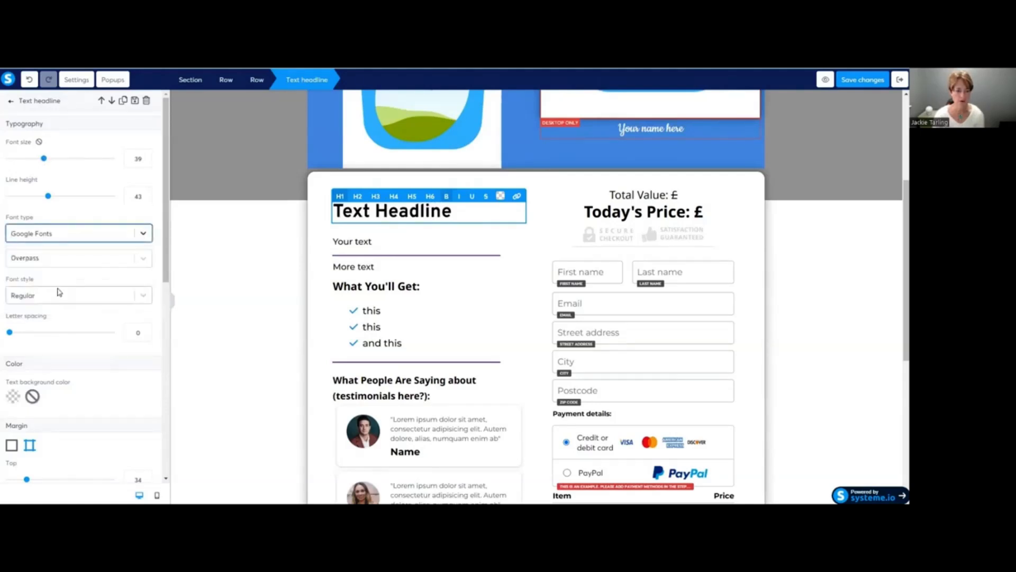
# Set the font of "Text Headline" to Lato in the Black 900 Italic style.
pyautogui.click(143, 234)
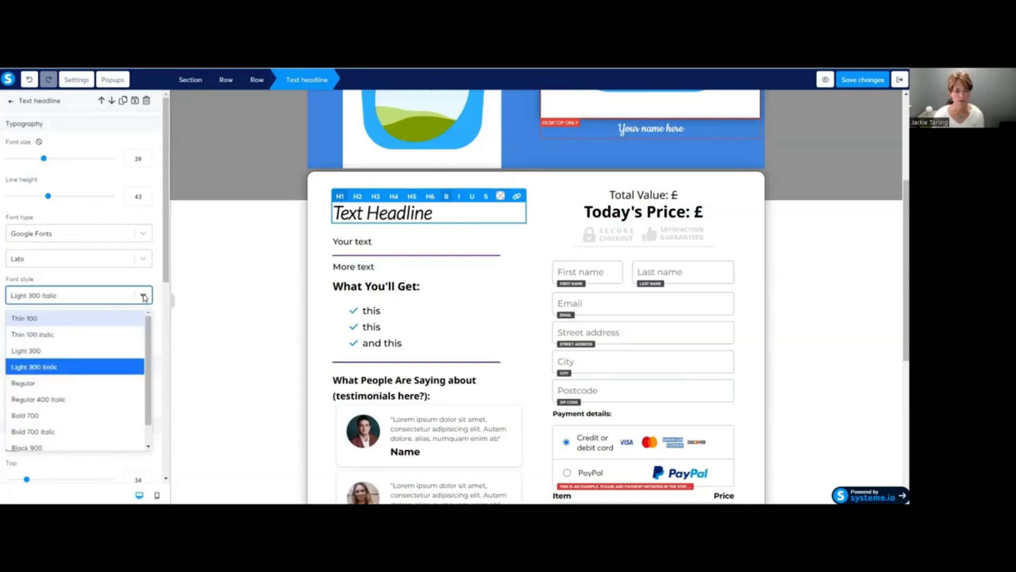
pyautogui.click(84, 334)
pyautogui.click(143, 295)
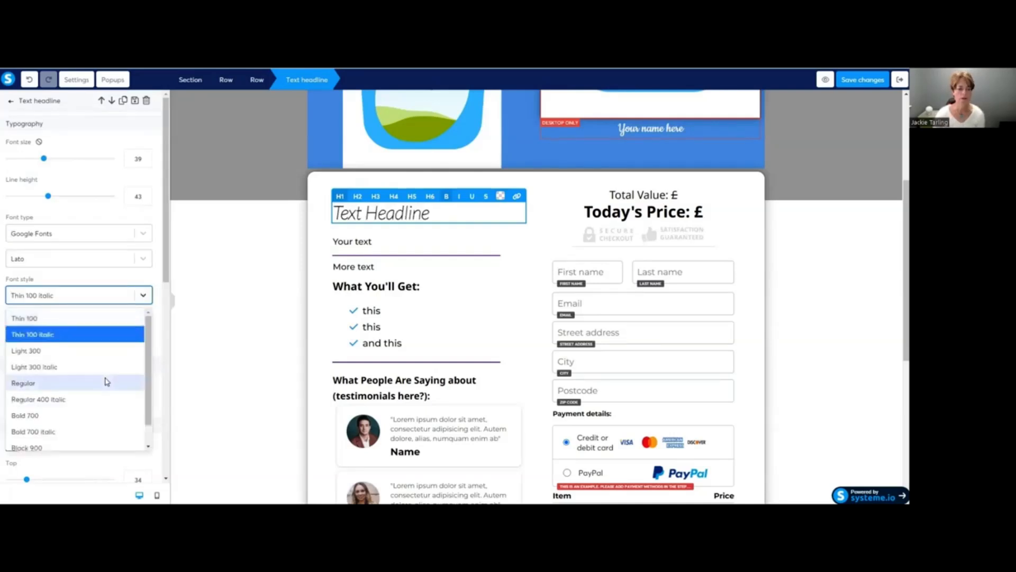
pyautogui.scroll(-1, 91, 426)
pyautogui.click(93, 418)
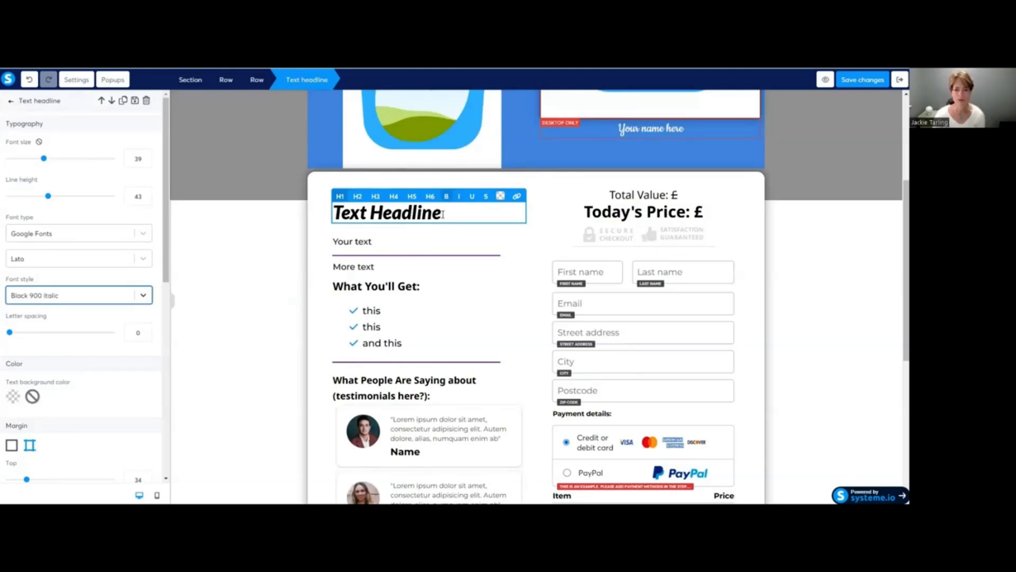
# Try smaller heading levels such as H4 and H6 on "Text Headline".
pyautogui.moveTo(443, 215); pyautogui.dragTo(333, 213)
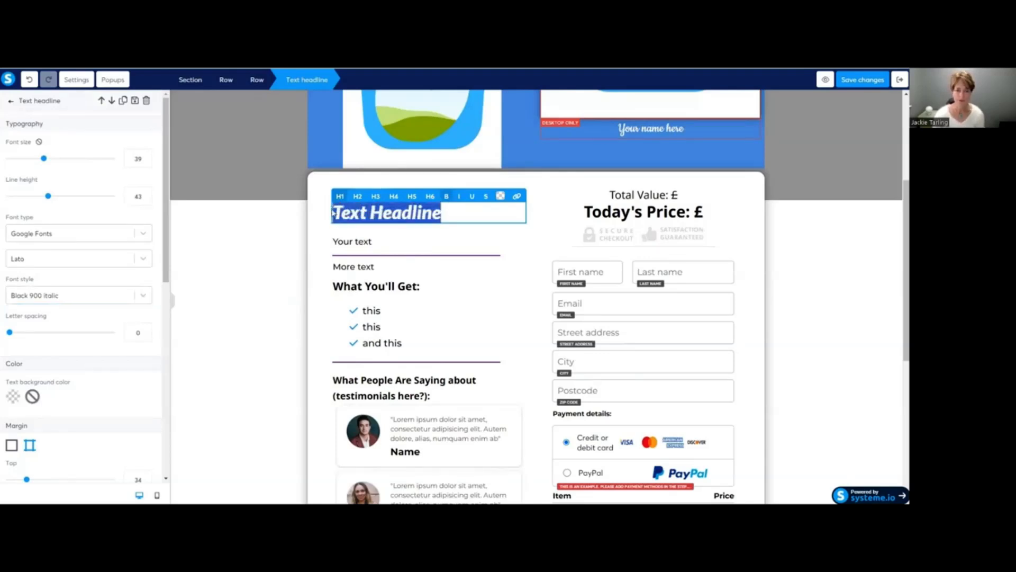
pyautogui.click(453, 213)
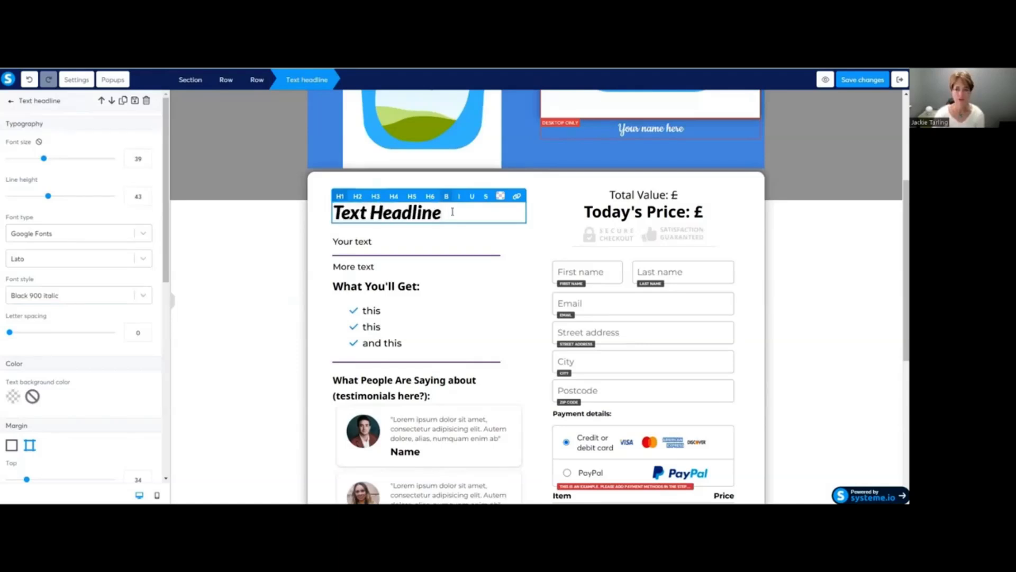
pyautogui.click(394, 197)
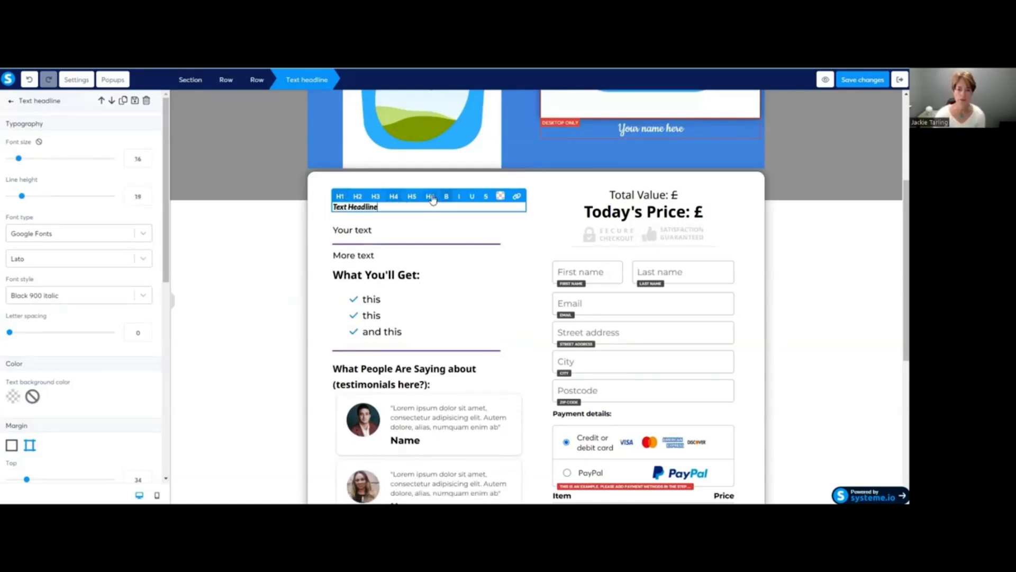
# Apply the H1 heading level to "Text Headline" and set its font style to Thin 100 Italic.
pyautogui.click(340, 197)
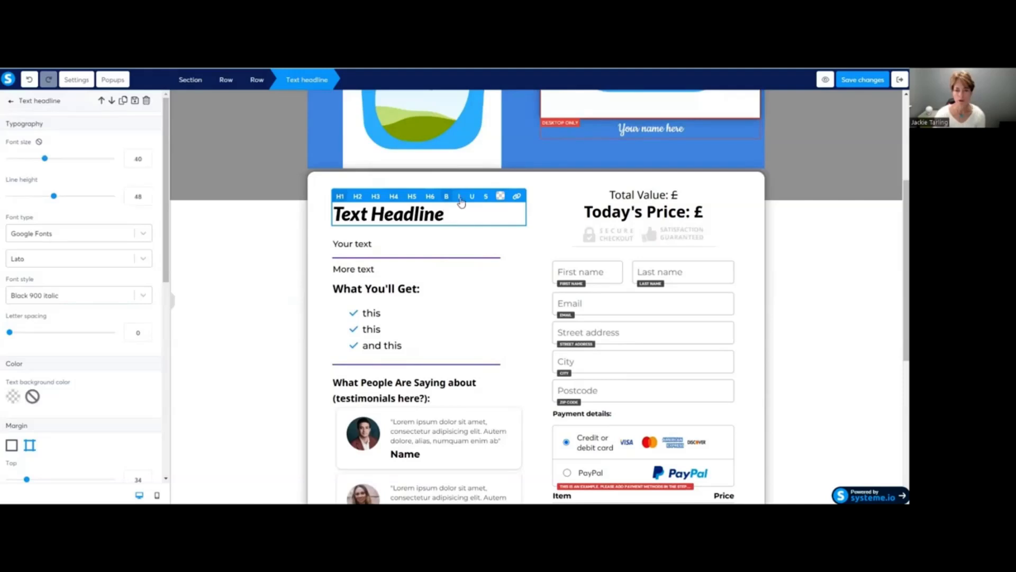
pyautogui.click(106, 295)
pyautogui.scroll(-1, 62, 393)
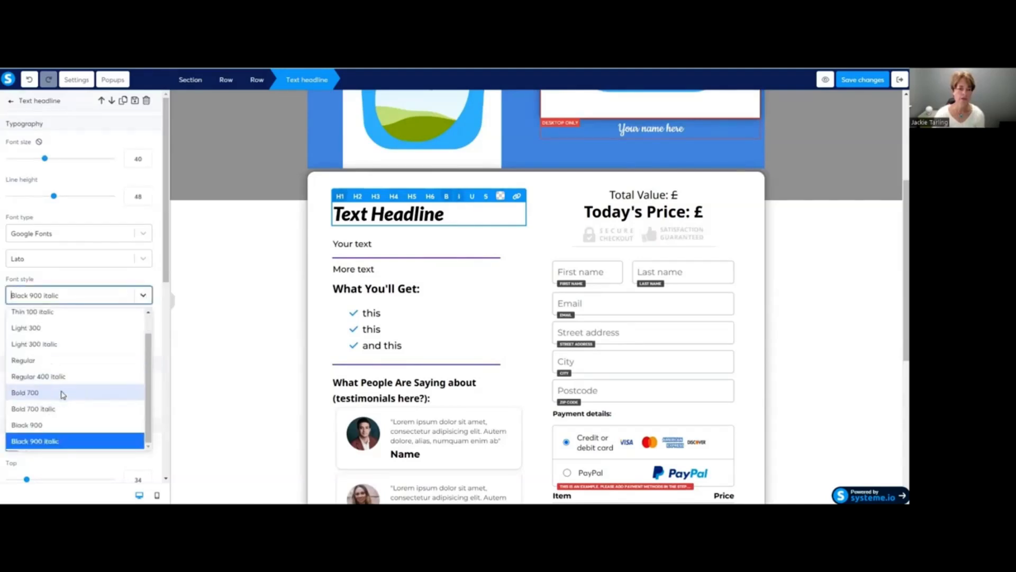
pyautogui.scroll(1, 68, 370)
pyautogui.click(69, 337)
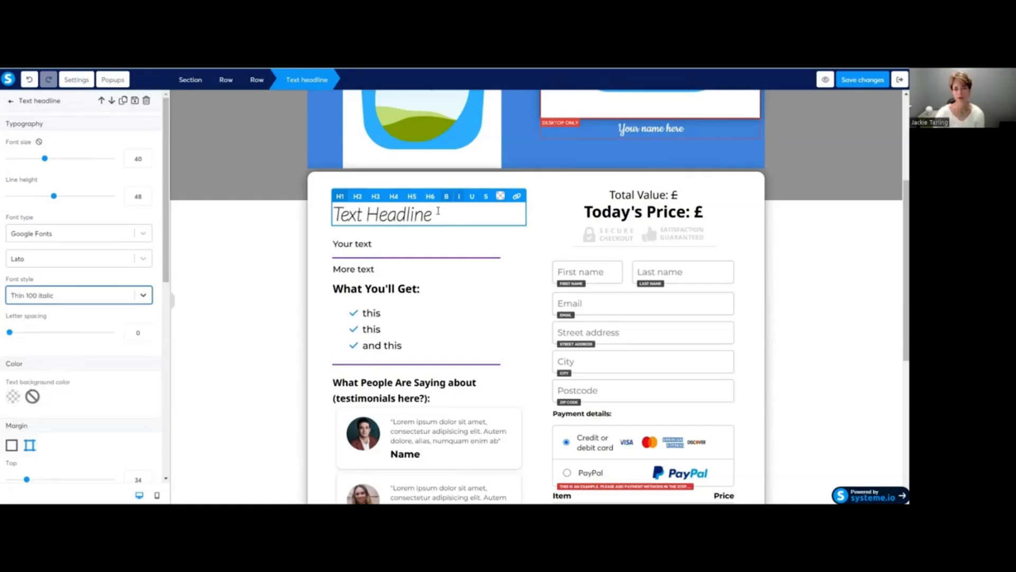
# Remove the bold formatting from the whole "Text Headline" text.
pyautogui.moveTo(437, 212); pyautogui.dragTo(332, 214)
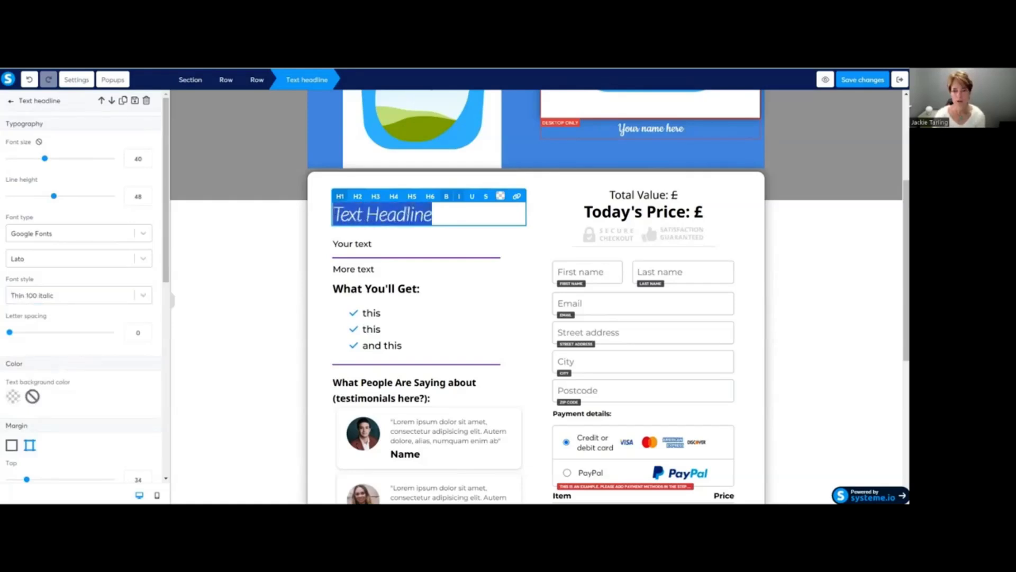
pyautogui.click(445, 198)
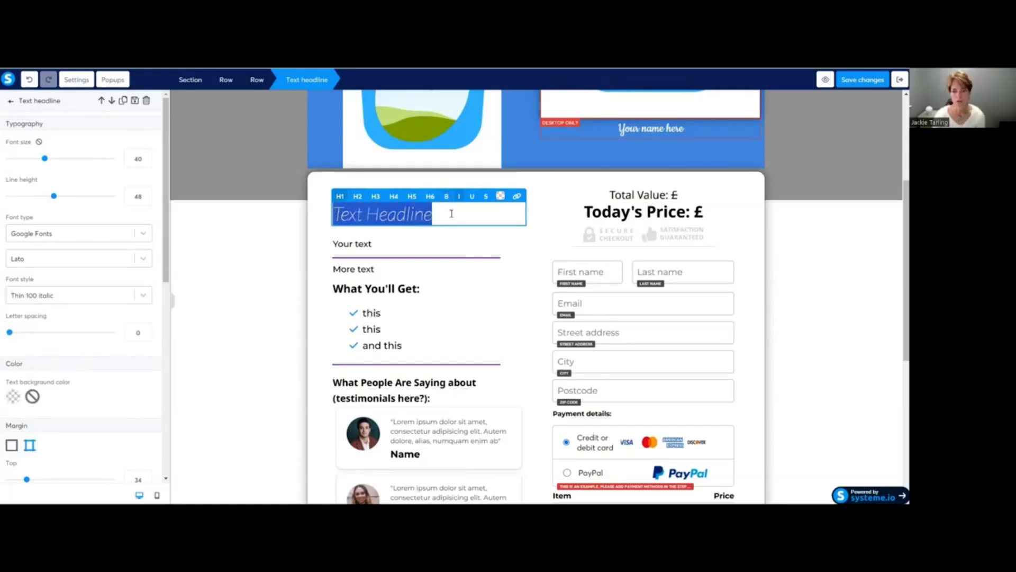
pyautogui.click(449, 217)
# Set the font style of "Text Headline" to Light 300, keeping Lato as its font.
pyautogui.moveTo(438, 215); pyautogui.dragTo(317, 237)
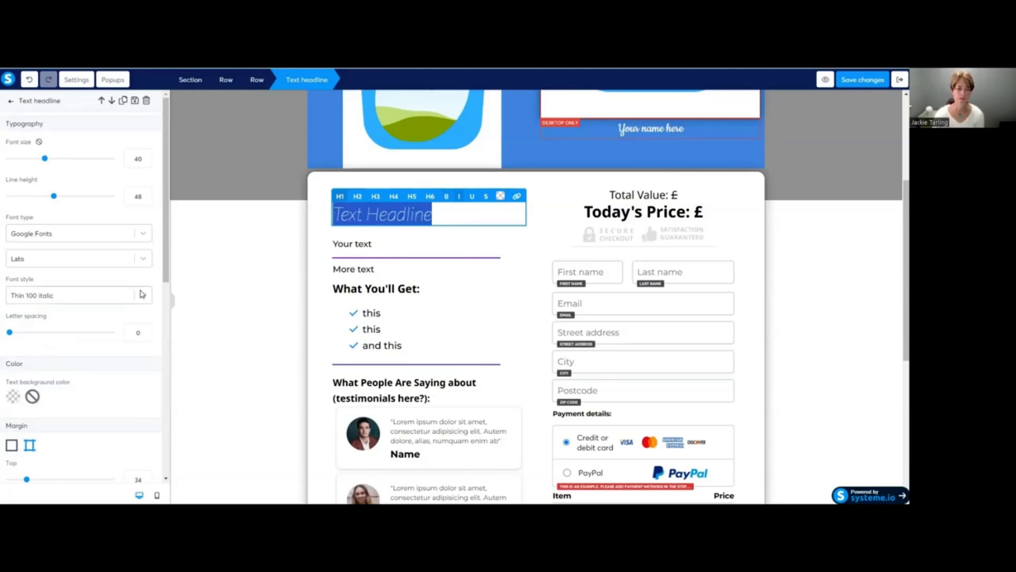
pyautogui.click(134, 295)
pyautogui.click(75, 351)
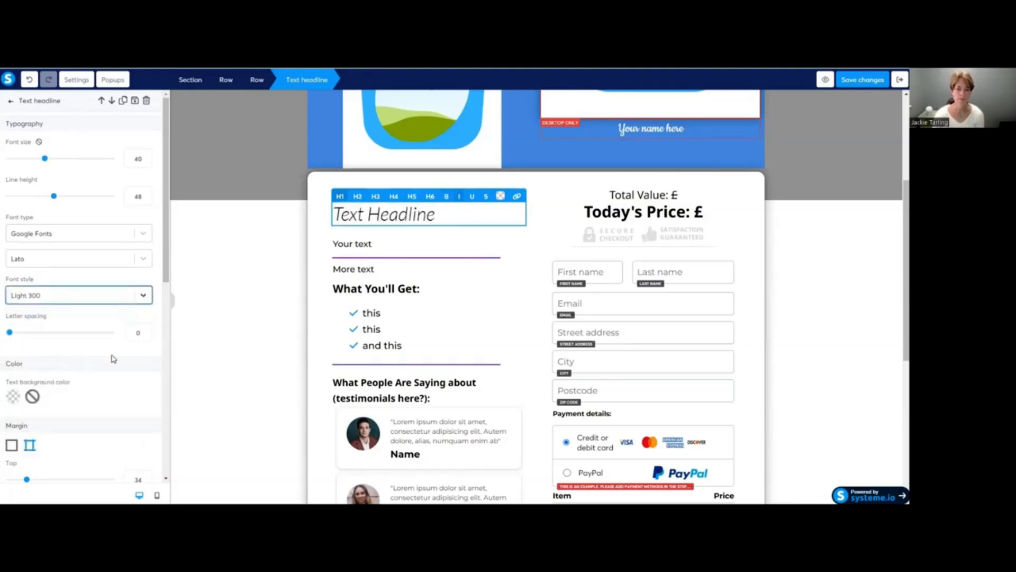
pyautogui.click(459, 210)
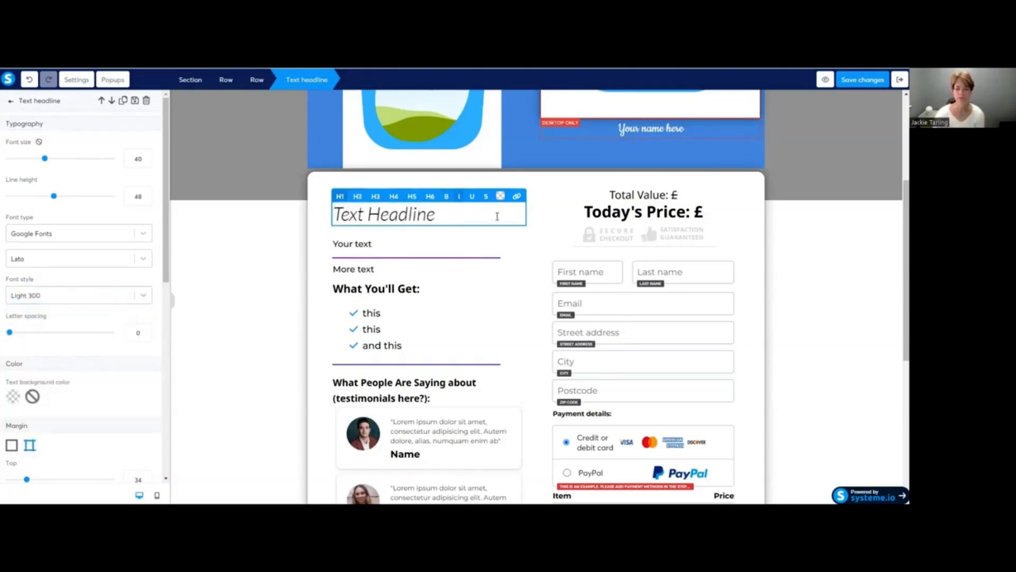
pyautogui.click(143, 295)
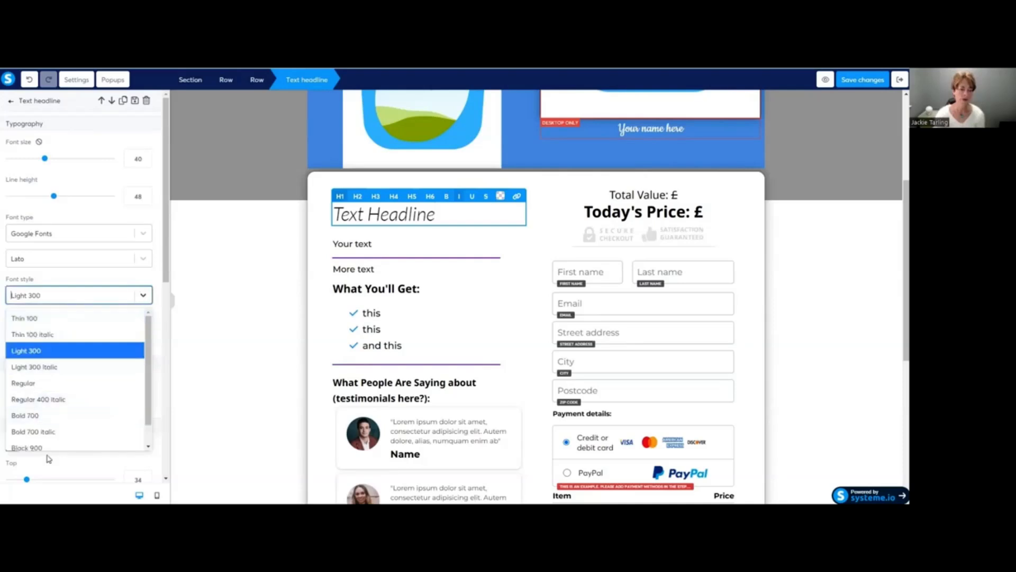
pyautogui.click(142, 295)
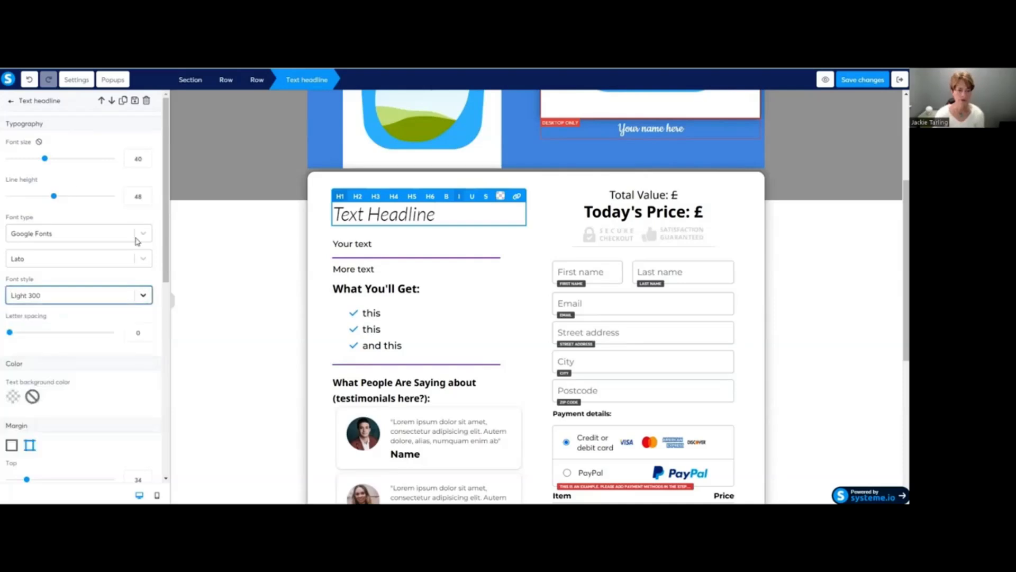
pyautogui.click(439, 214)
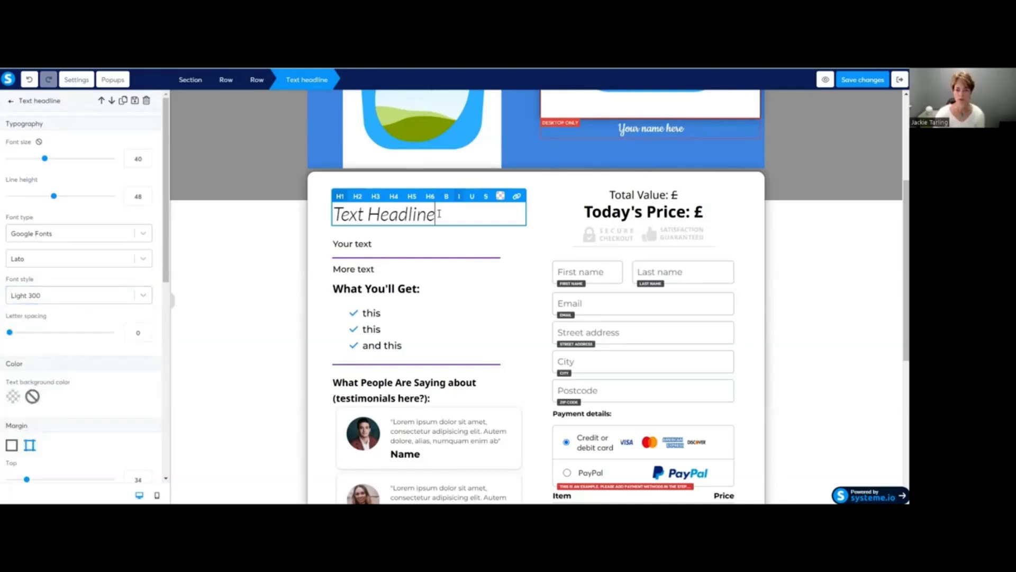